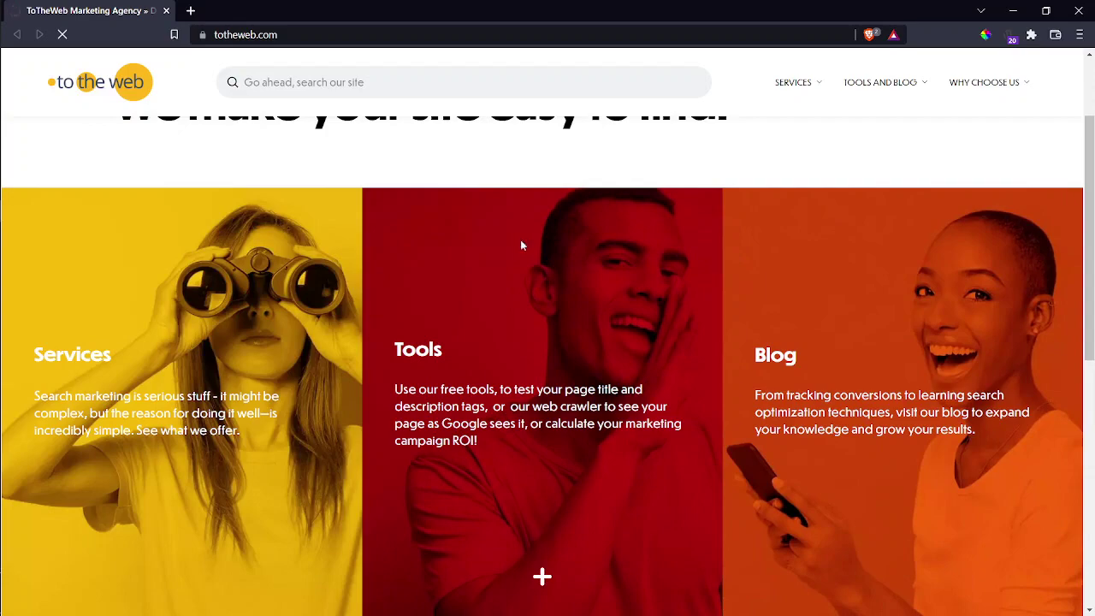
Open the "Test Title & Meta Description Visibility in Google" tool from the site's free SEO tools.
scroll(520, 239, "down", 4)
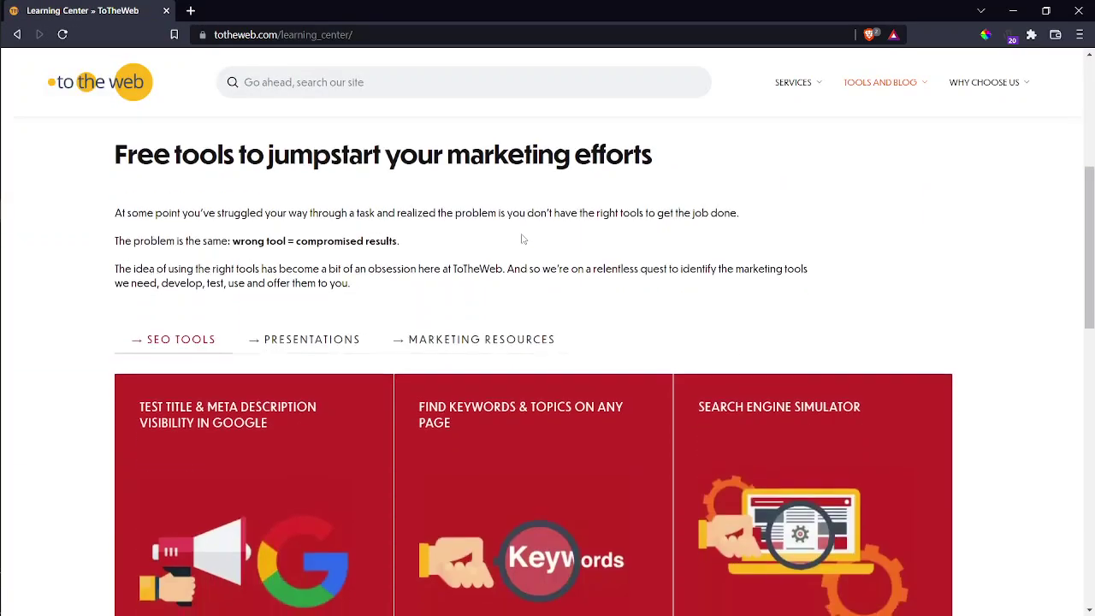
scroll(522, 240, "down", 1)
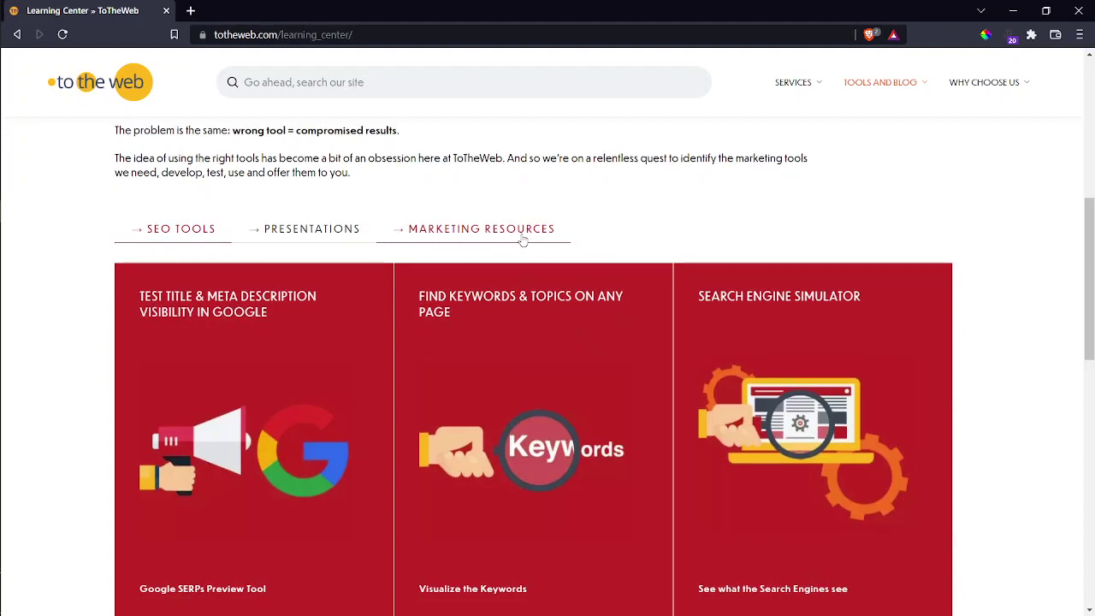
left_click(173, 401)
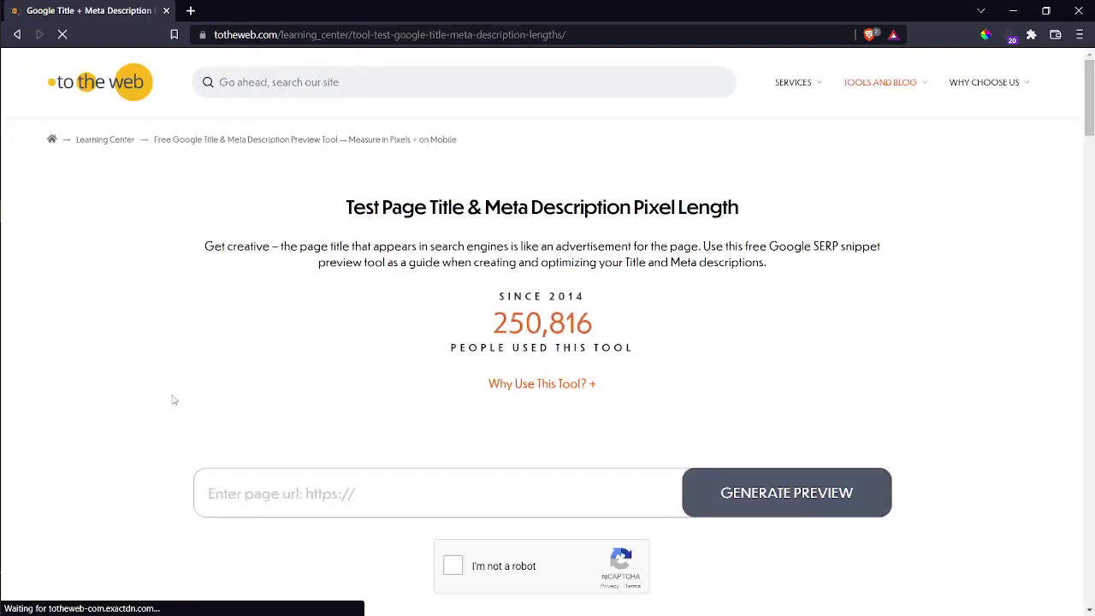
Look over the preview tool's page and complete the reCAPTCHA check under the page URL field.
scroll(172, 400, "down", 15)
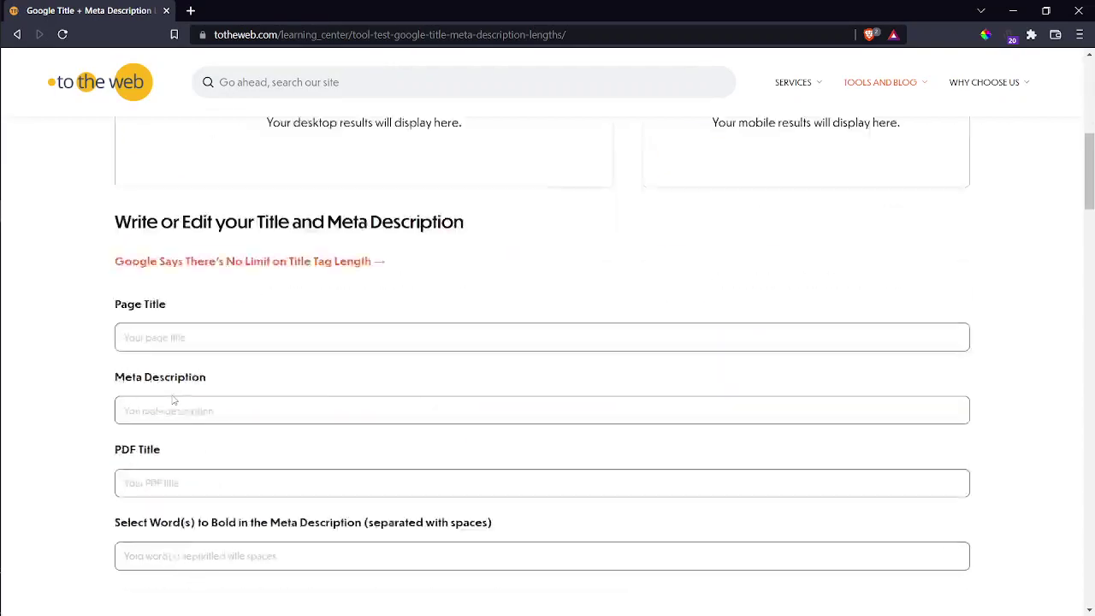
scroll(173, 400, "down", 18)
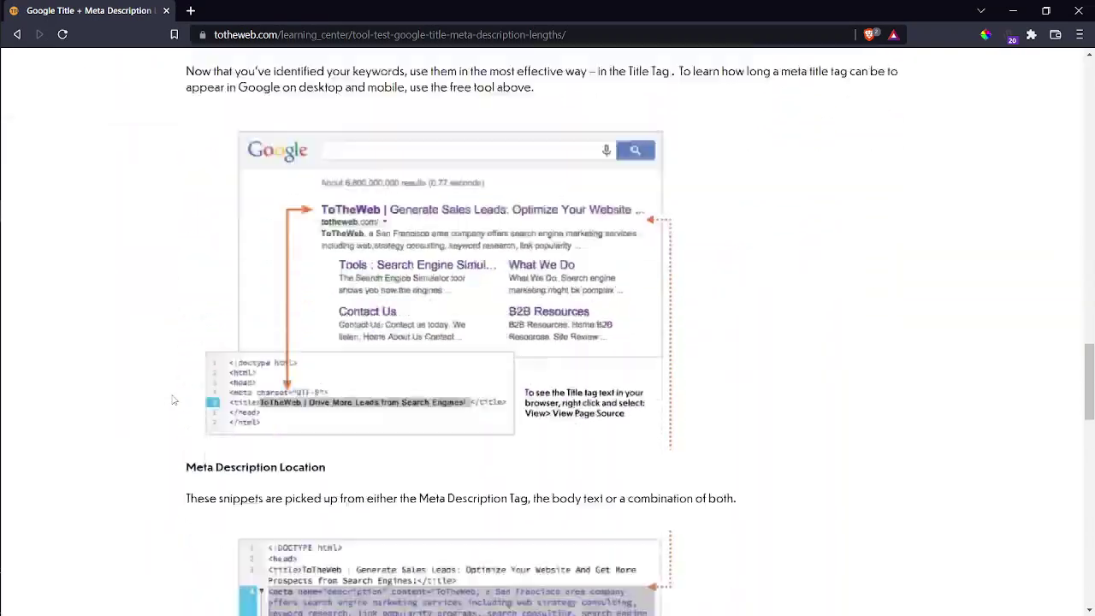
scroll(173, 400, "up", 20)
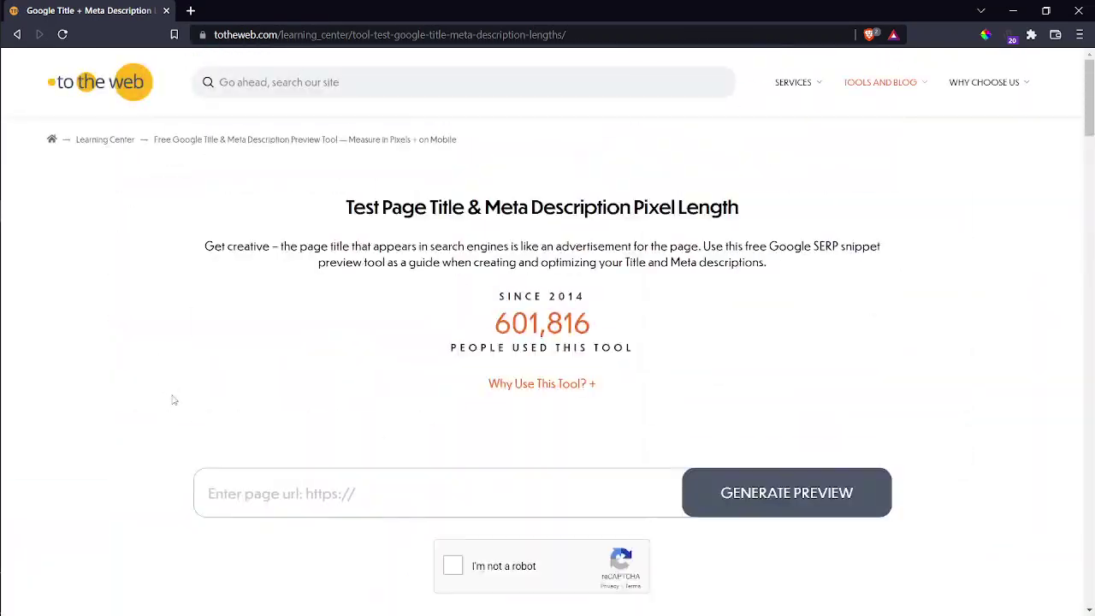
scroll(552, 448, "down", 2)
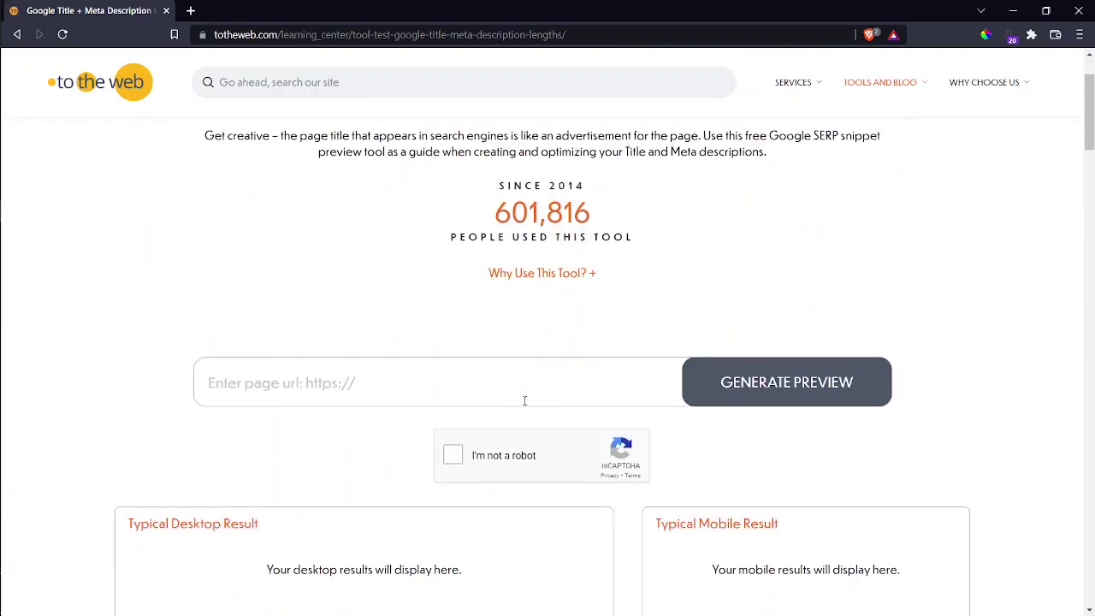
scroll(523, 399, "down", 2)
left_click(454, 337)
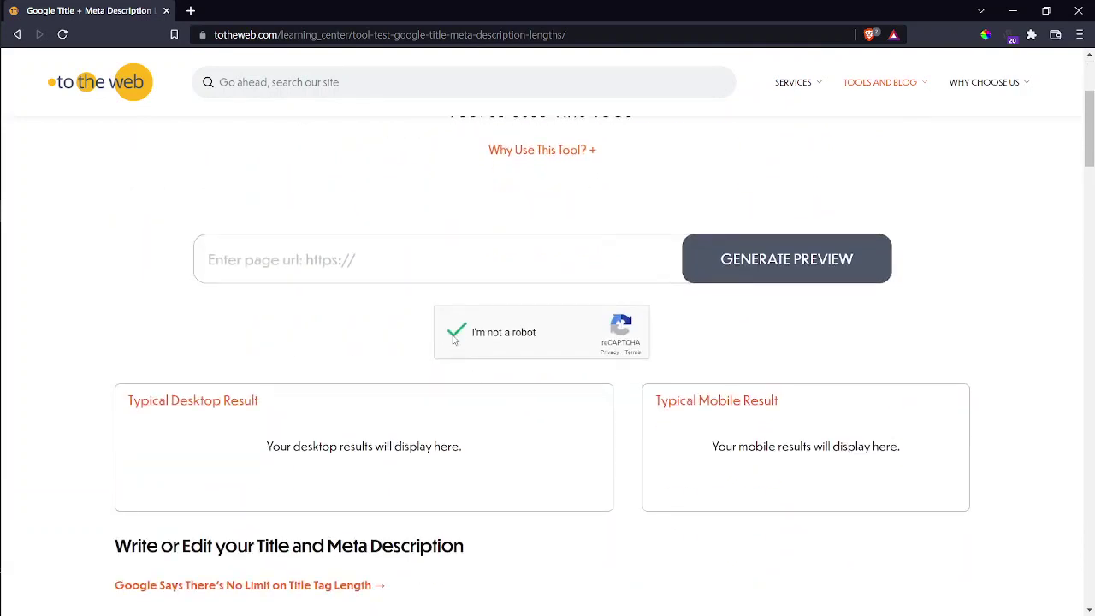
Enter "asljgdn" as a test page title and highlight its pixel length reading.
scroll(631, 465, "down", 4)
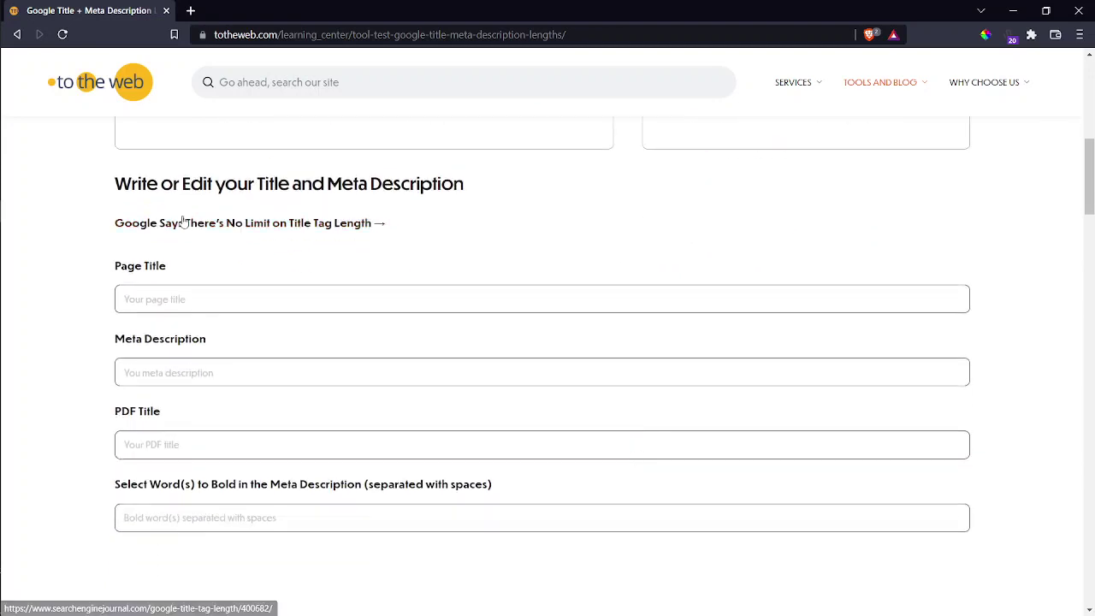
double_click(155, 266)
left_click(96, 271)
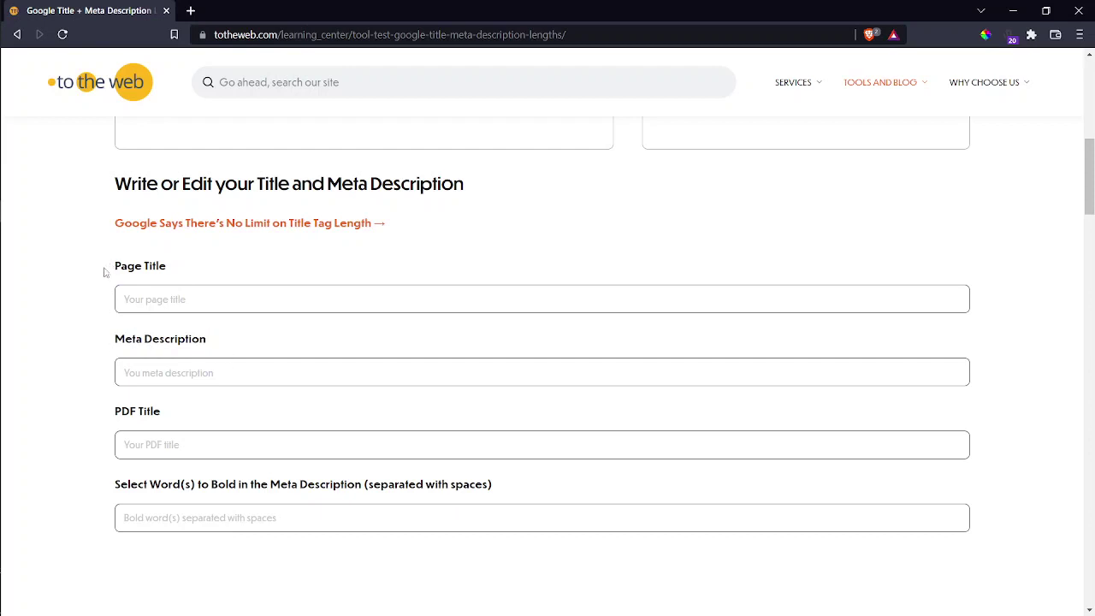
left_click(189, 301)
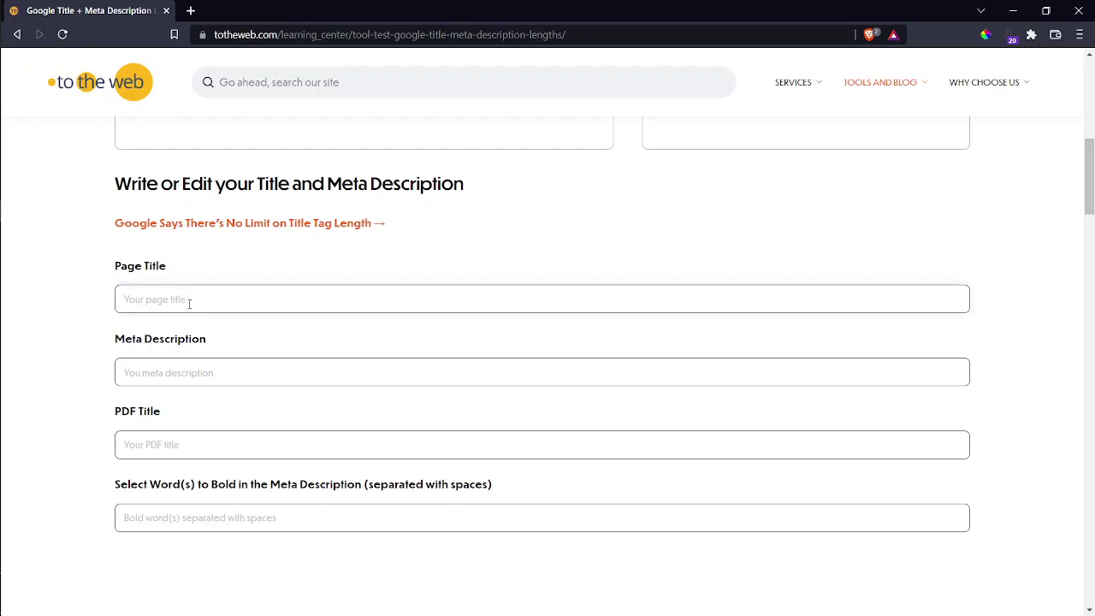
type("asljgdn")
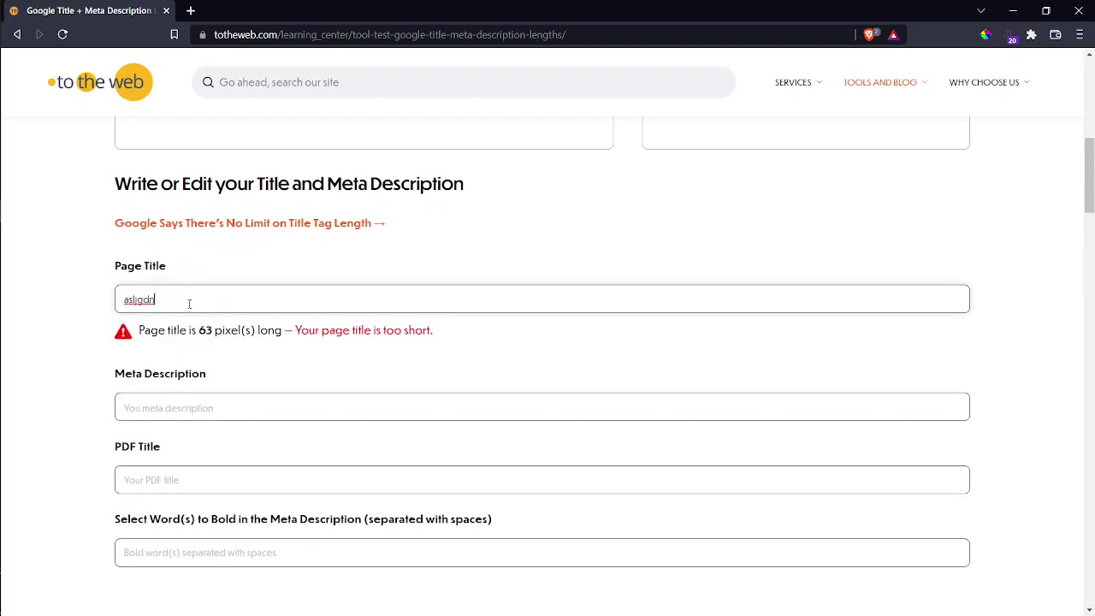
left_click_drag(198, 330, 262, 335)
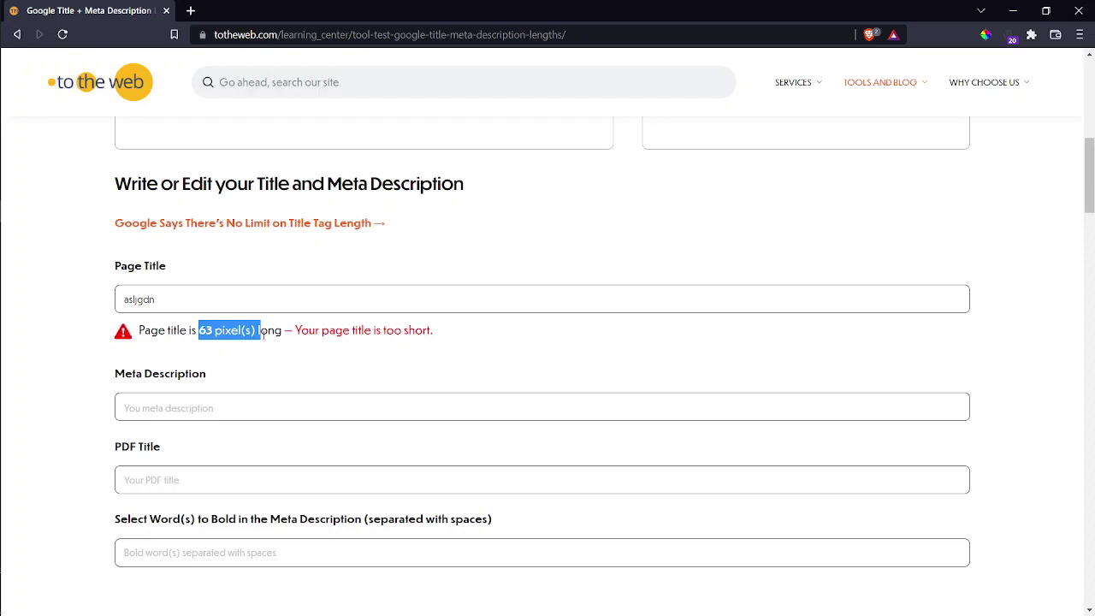
left_click(300, 330)
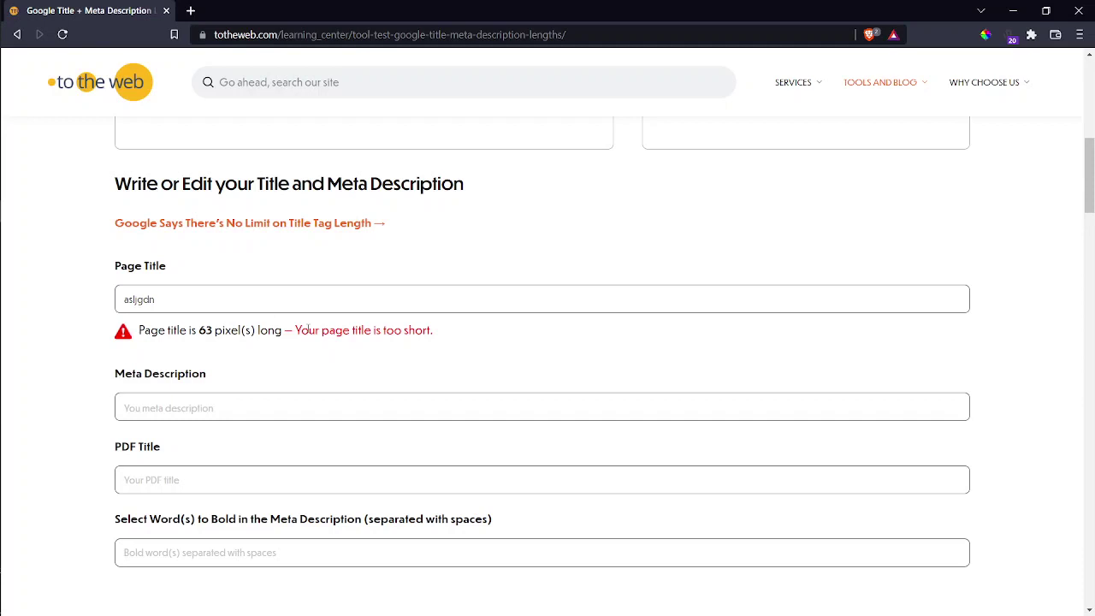
Lengthen the test page title with random letters and a long run of g's, and view its desktop and mobile previews.
left_click(286, 296)
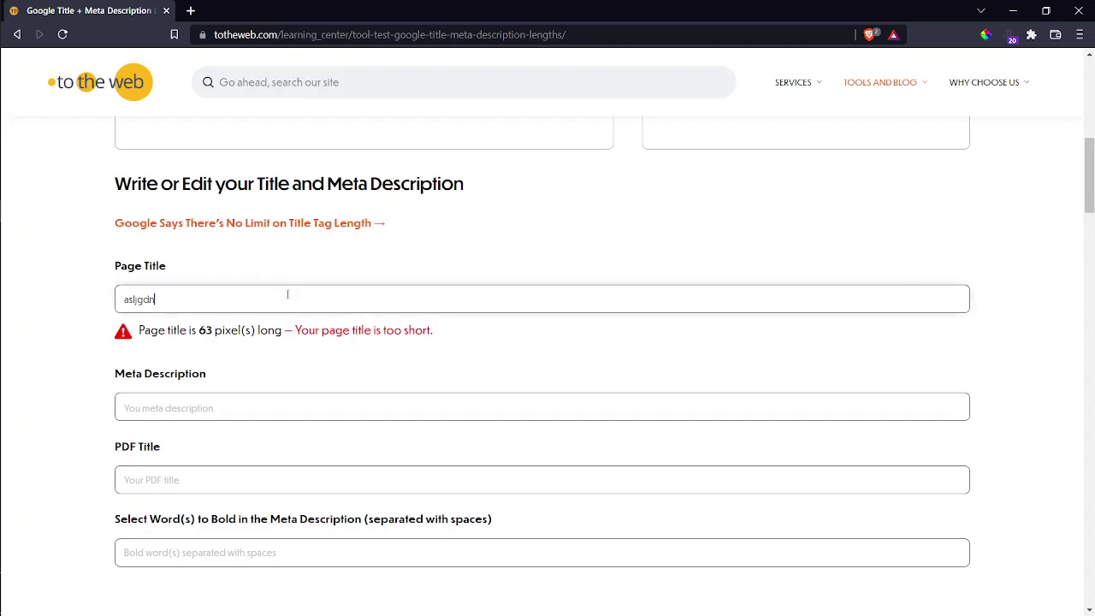
type("rtdyfffffffffffffg")
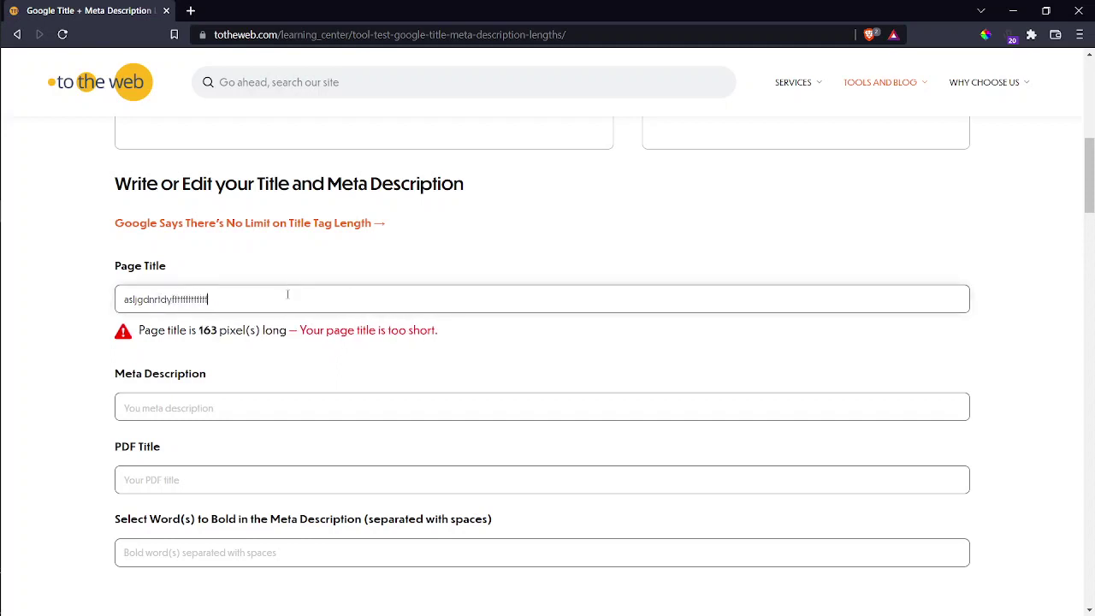
type("ffggggggggggggggggg")
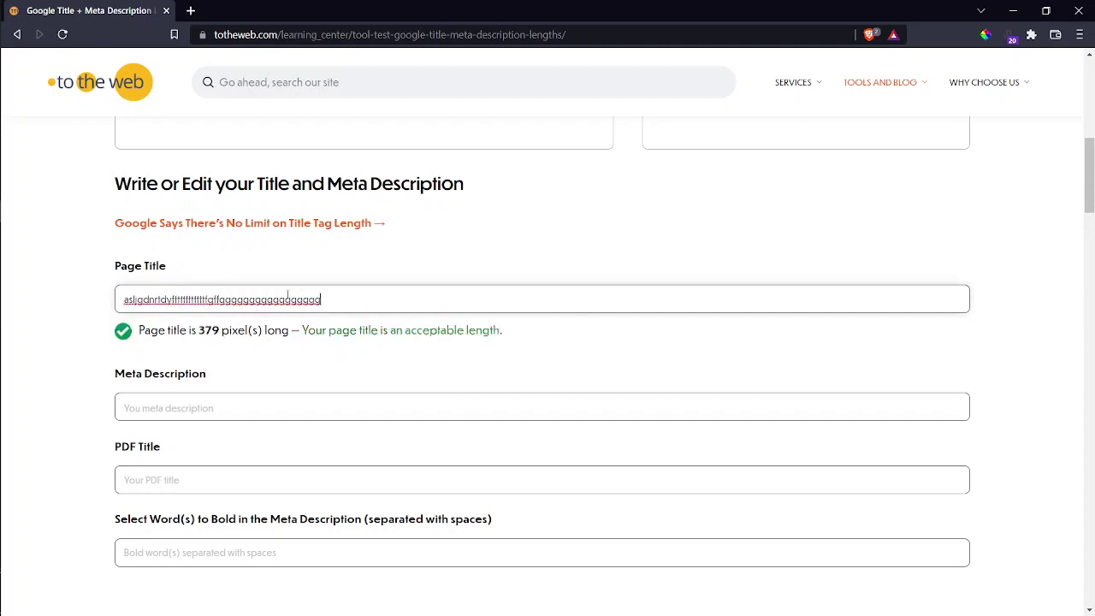
type("gggggggggggg")
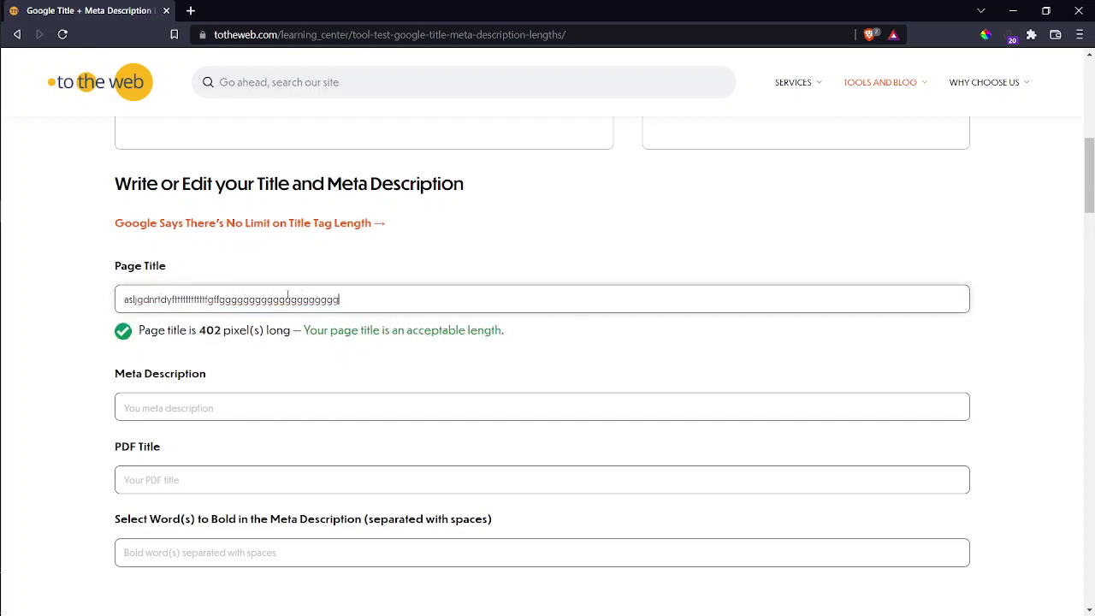
scroll(289, 298, "up", 4)
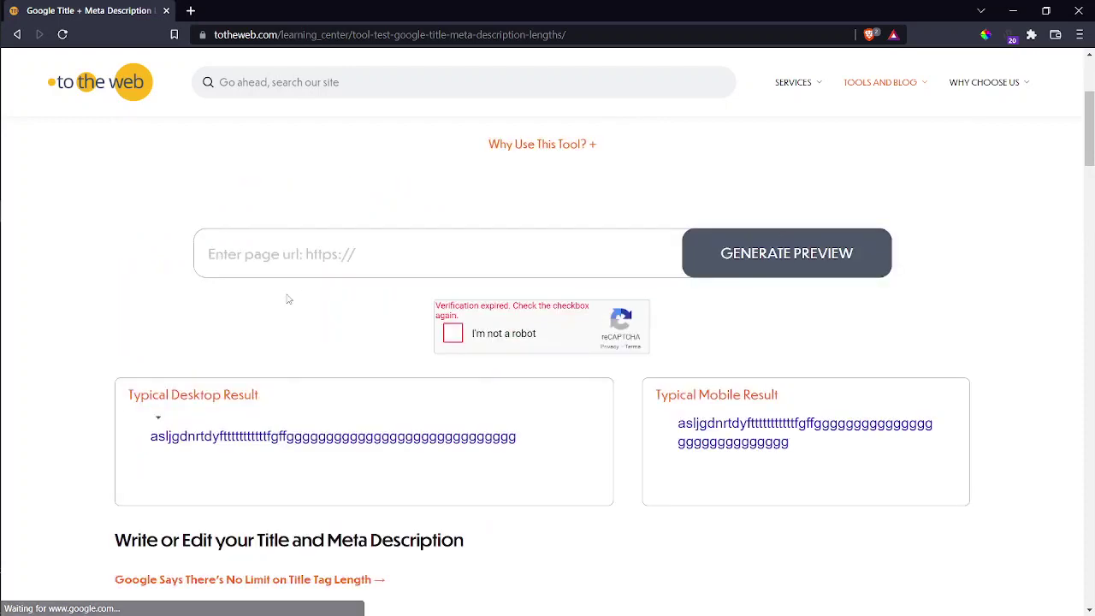
scroll(345, 473, "down", 6)
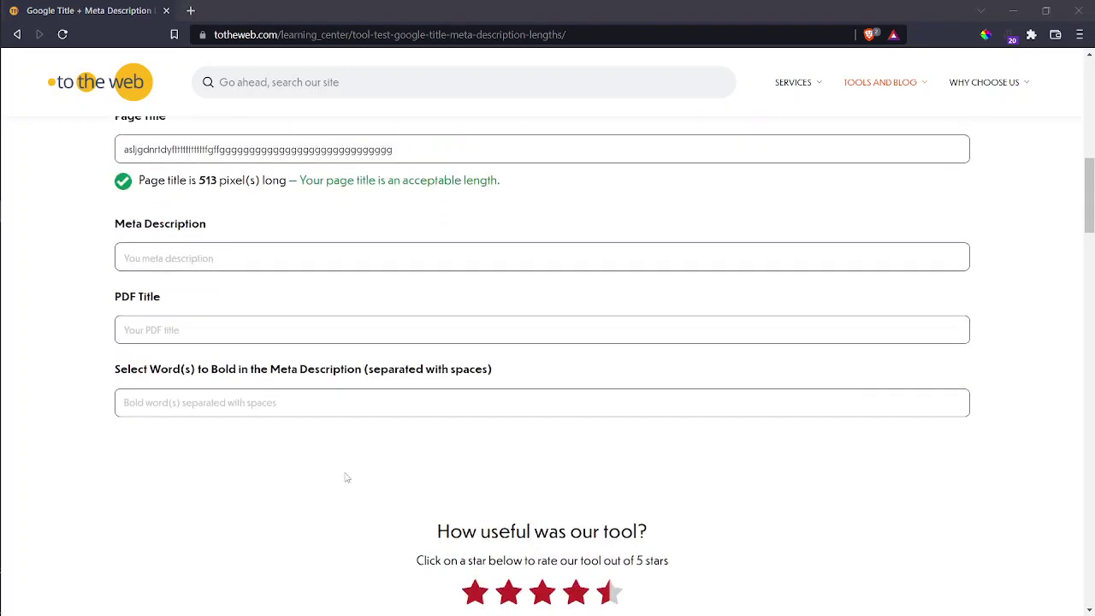
Append more g's to the page title to push it past the recommended pixel length.
scroll(344, 475, "up", 2)
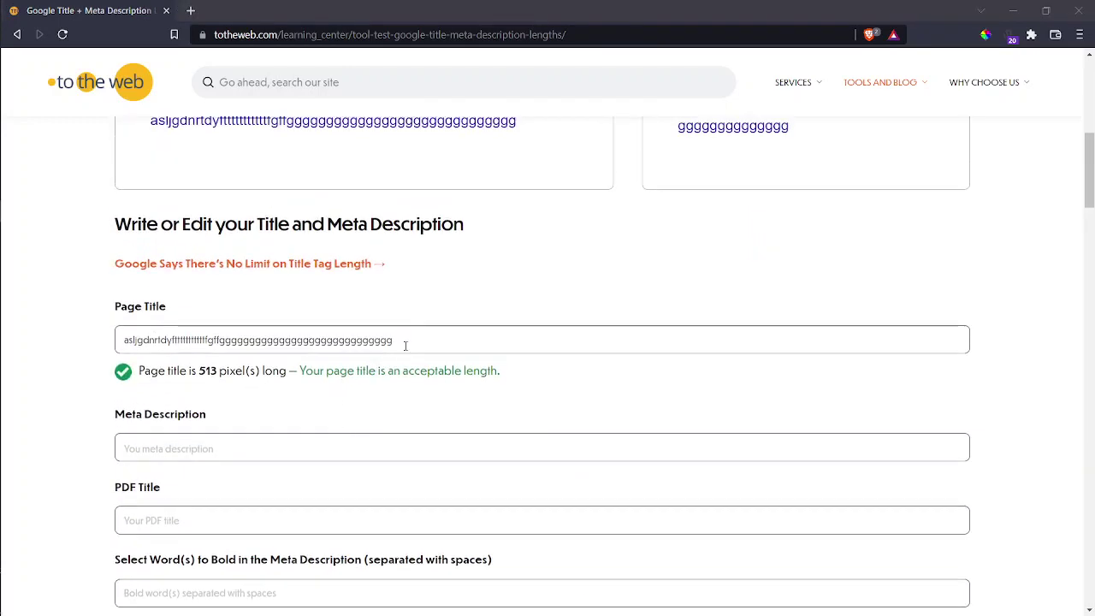
left_click(403, 343)
type("ggggggggggggg")
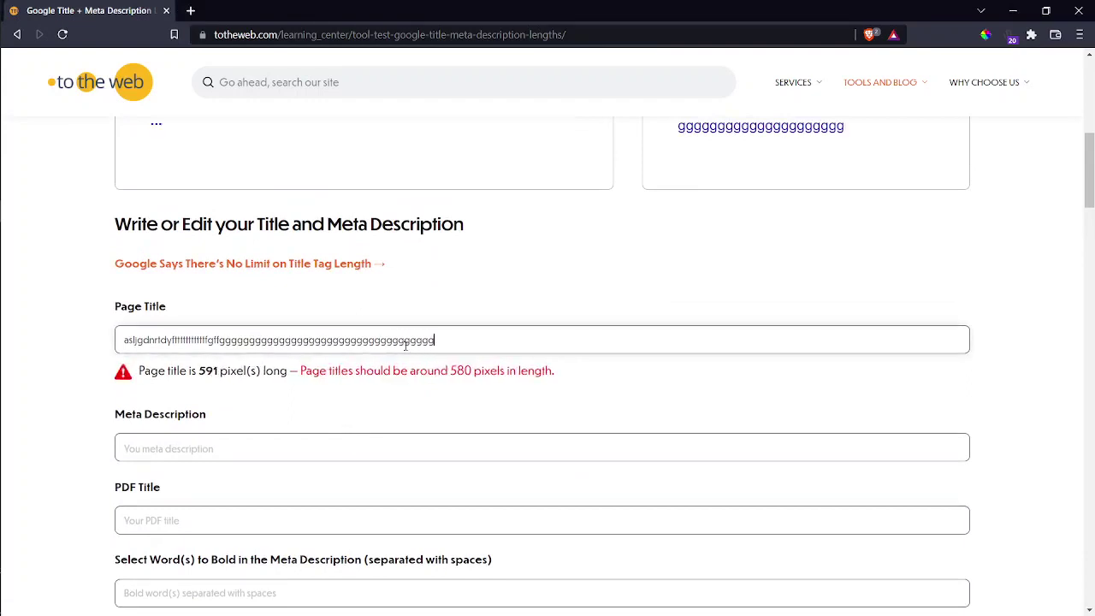
Clear the whole test text from the page title.
key("ctrl+a")
key("BackSpace")
key("BackSpace")
key("BackSpace")
key("BackSpace")
key("BackSpace")
key("BackSpace")
key("BackSpace")
key("BackSpace")
key("BackSpace")
key("BackSpace")
key("BackSpace")
key("BackSpace")
key("BackSpace")
key("BackSpace")
key("BackSpace")
key("BackSpace")
key("BackSpace")
key("BackSpace")
key("BackSpace")
key("BackSpace")
key("BackSpace")
key("BackSpace")
key("BackSpace")
key("BackSpace")
key("BackSpace")
key("BackSpace")
key("BackSpace")
key("BackSpace")
key("BackSpace")
key("BackSpace")
key("BackSpace")
key("BackSpace")
key("BackSpace")
key("BackSpace")
key("BackSpace")
key("BackSpace")
key("BackSpace")
key("BackSpace")
key("BackSpace")
key("BackSpace")
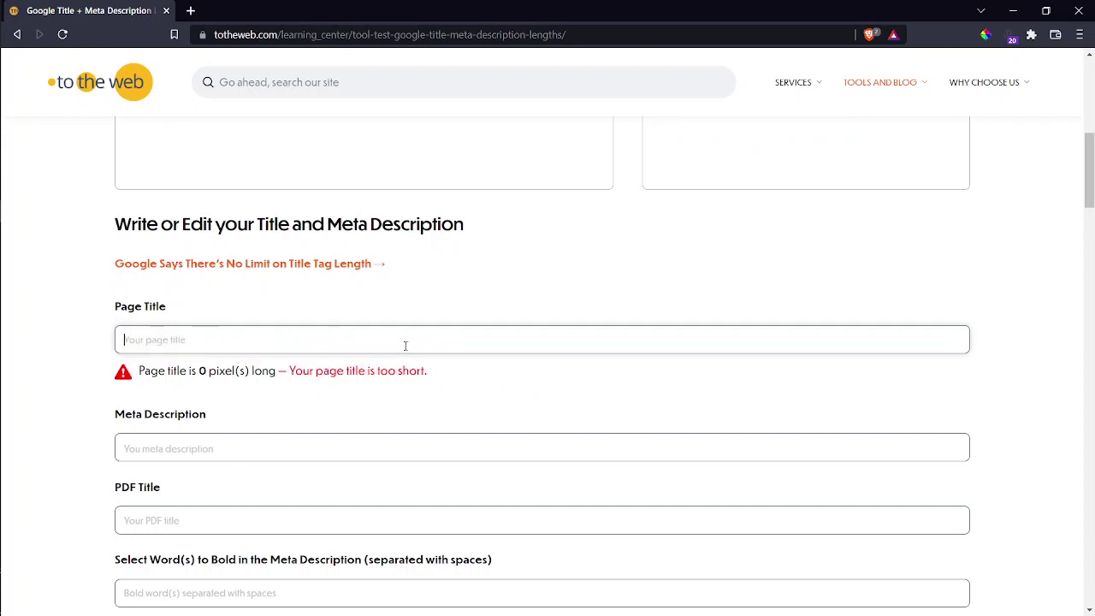
Compare the pixel widths of the single letters "A" and "I" as page titles, removing each one.
type("A")
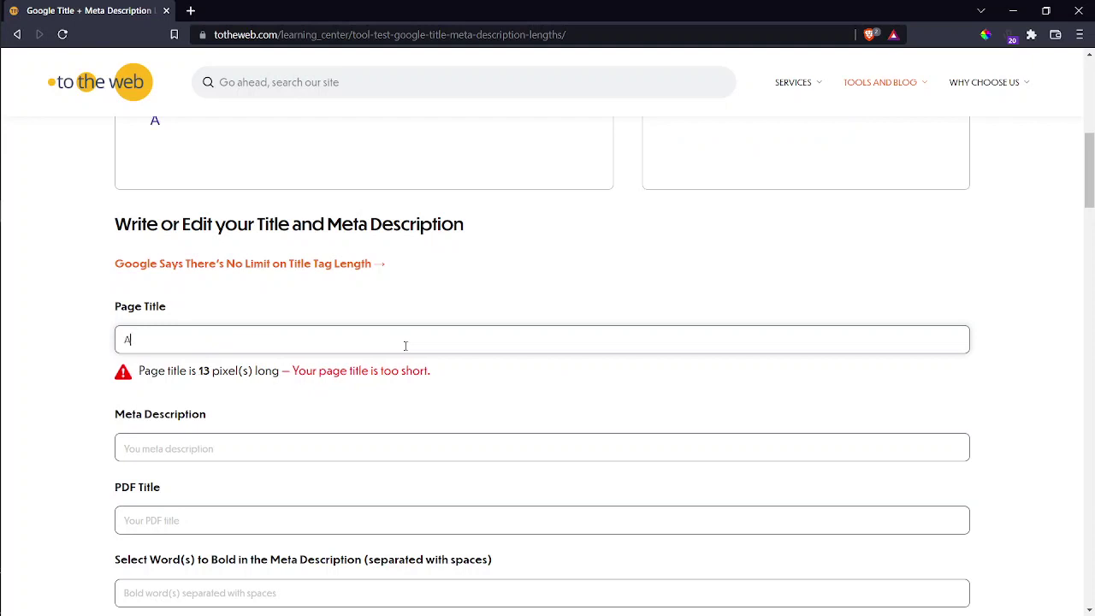
key("BackSpace")
type("I")
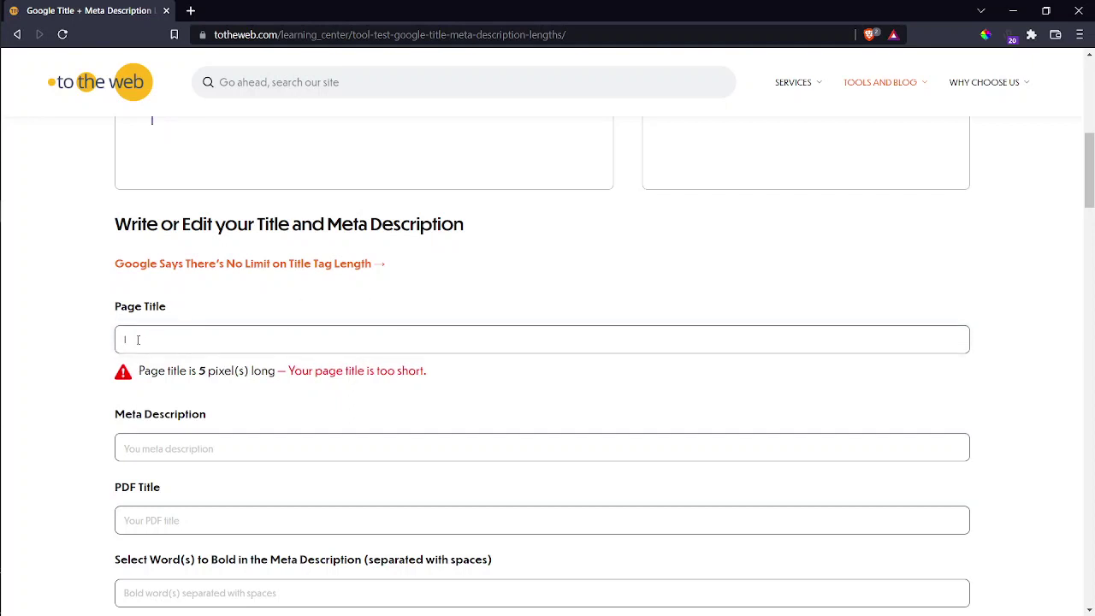
key("BackSpace")
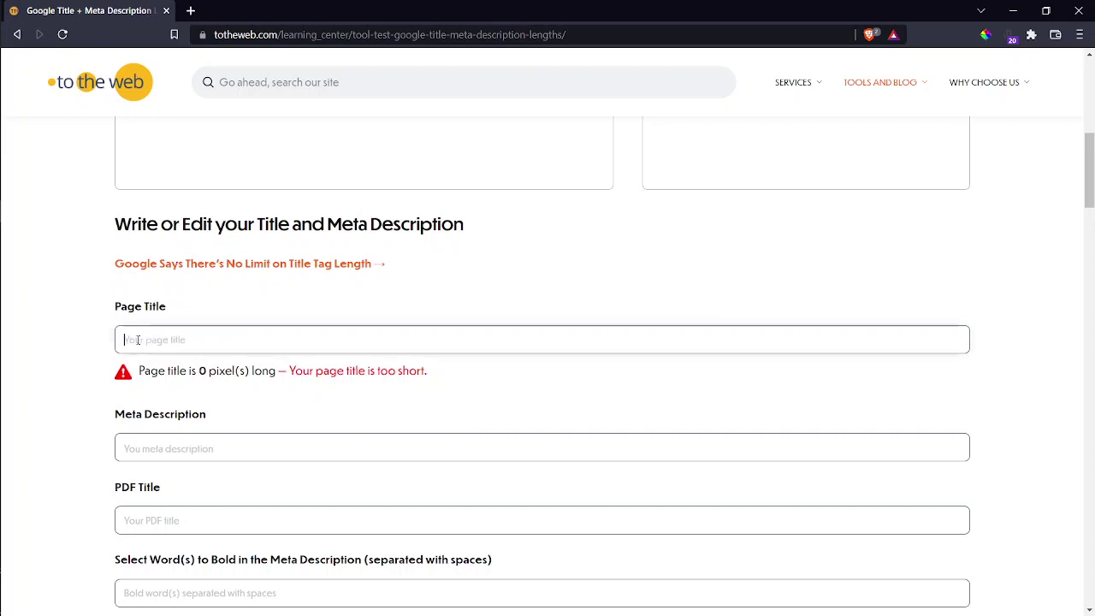
Enter "AHKJBUASBYUFBUby ahbsfhubsubfubsashbhfb ashfhbuwaufbu" as the page title and review its desktop and mobile previews.
type("A")
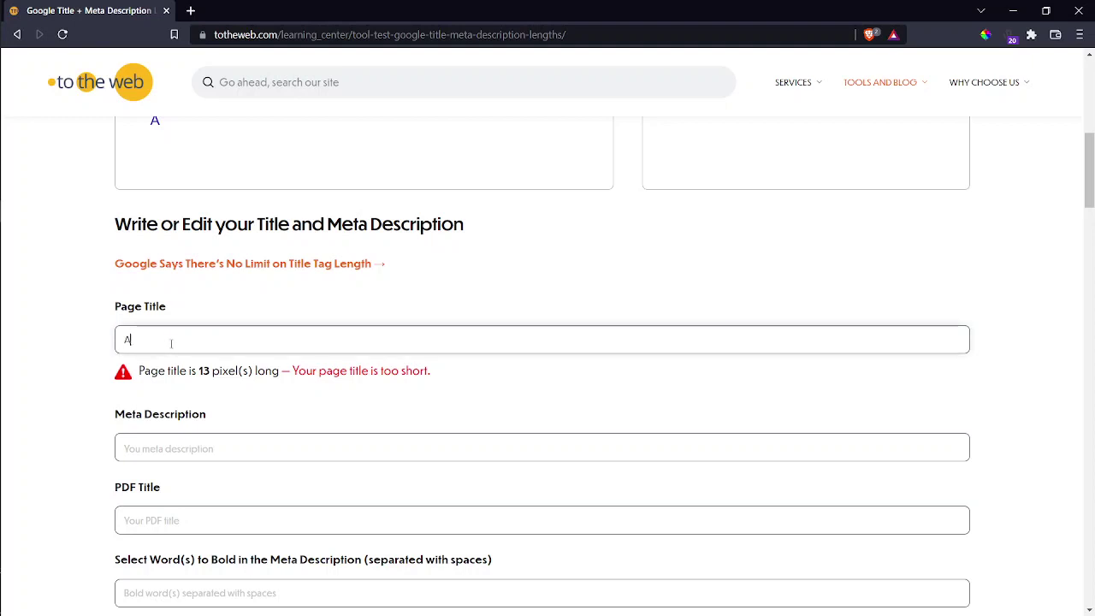
type("HKJBUASBYUFBUby ahbsfhub")
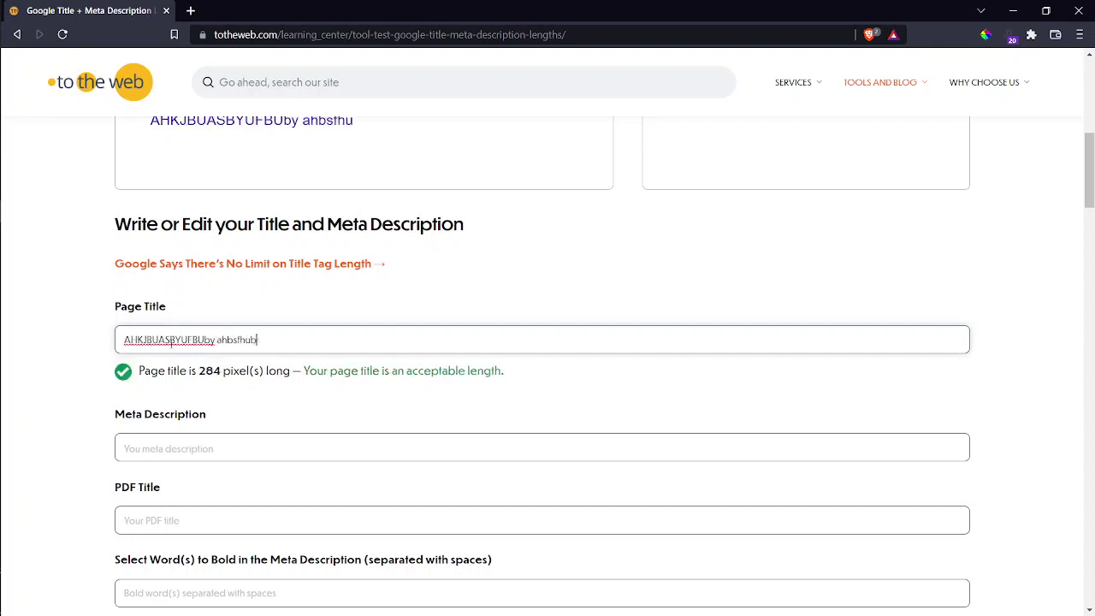
type("subfubs")
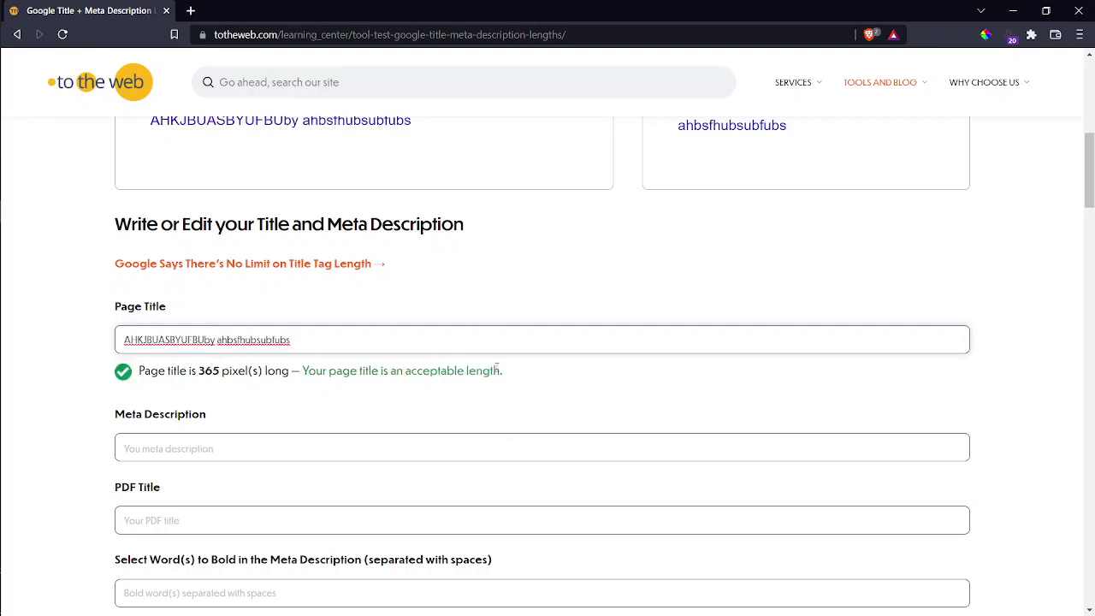
type("ashbhfb ashfh")
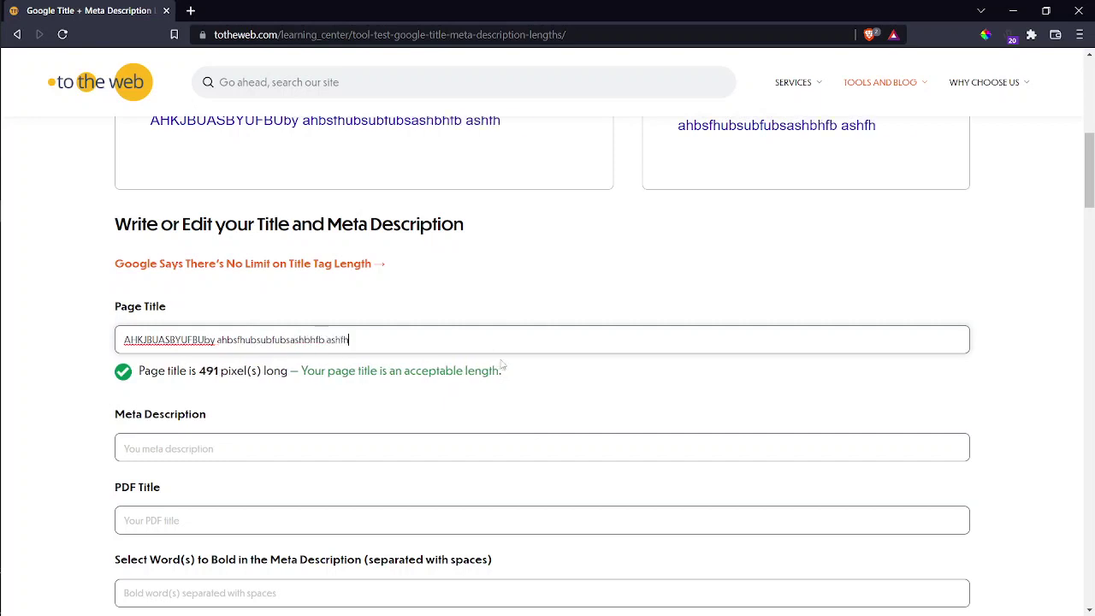
type("buwaufbuasi")
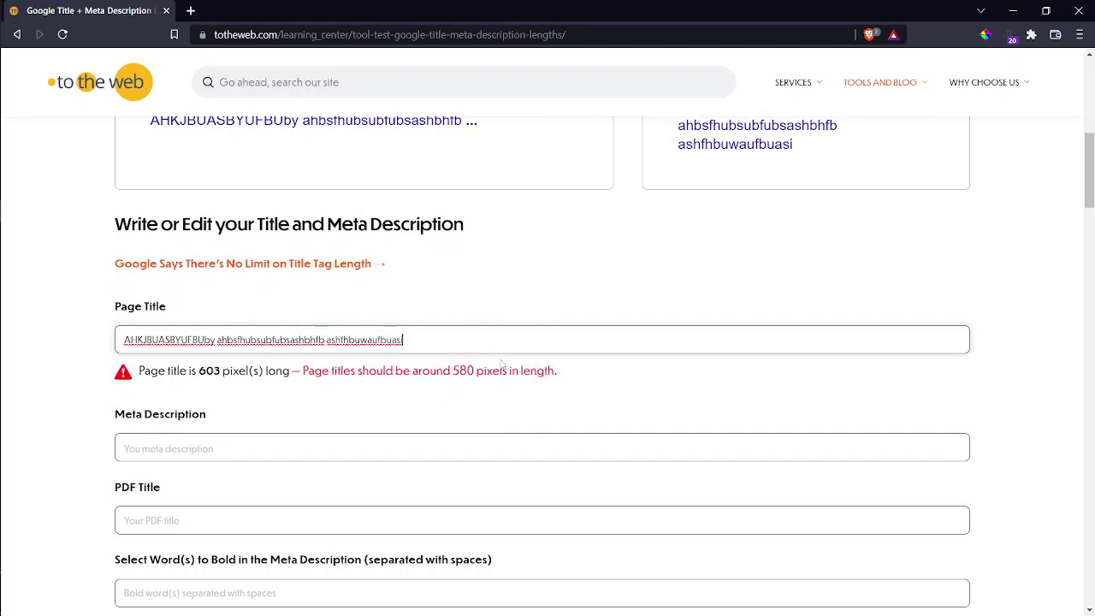
key("BackSpace")
key("BackSpace")
key("BackSpace")
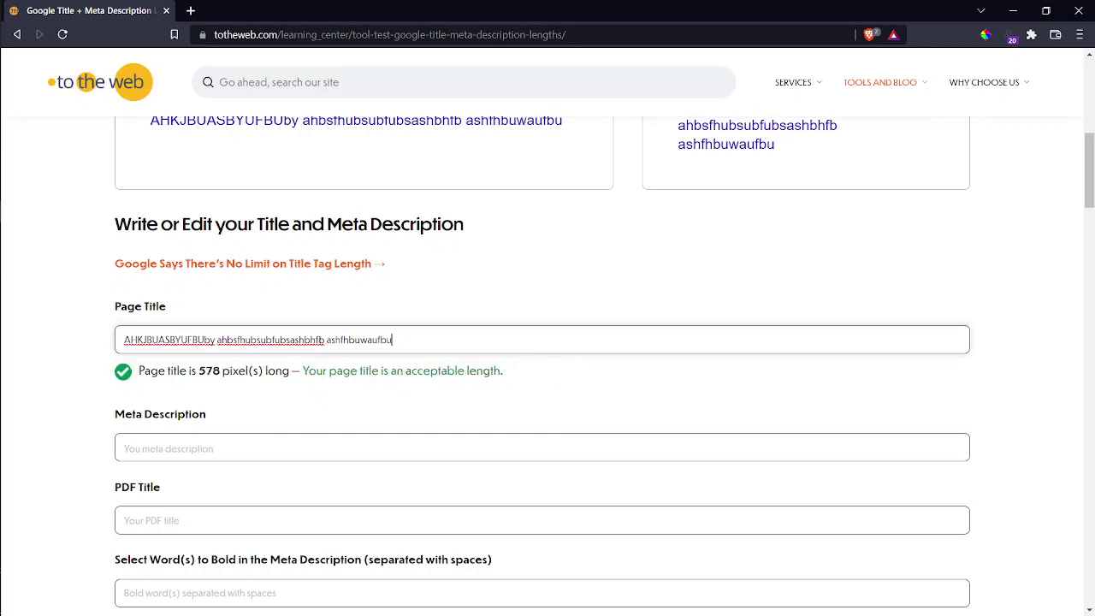
scroll(514, 283, "up", 3)
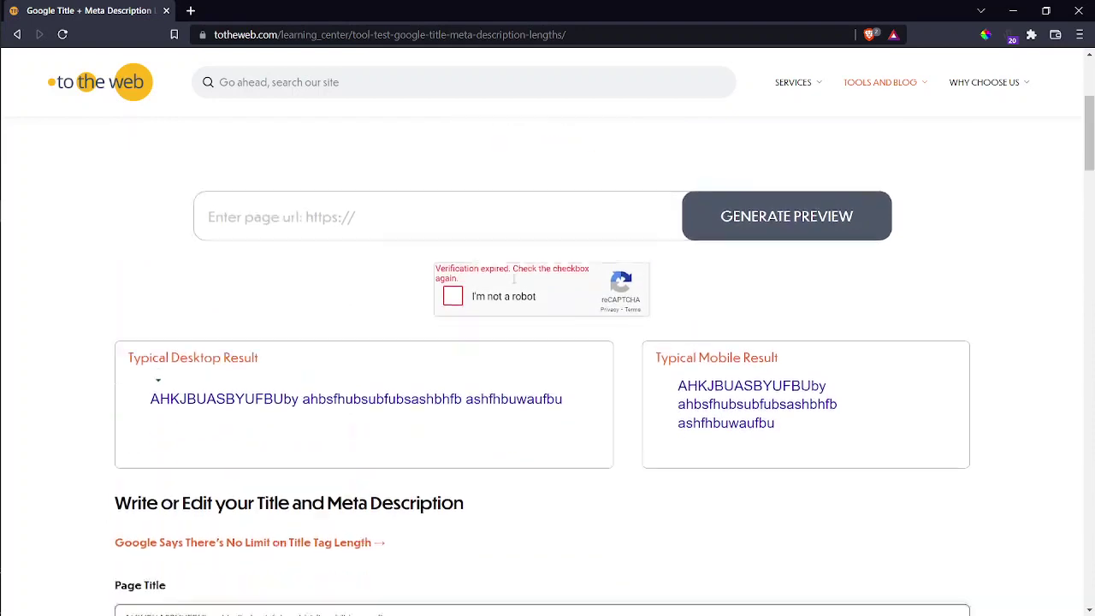
scroll(514, 283, "down", 1)
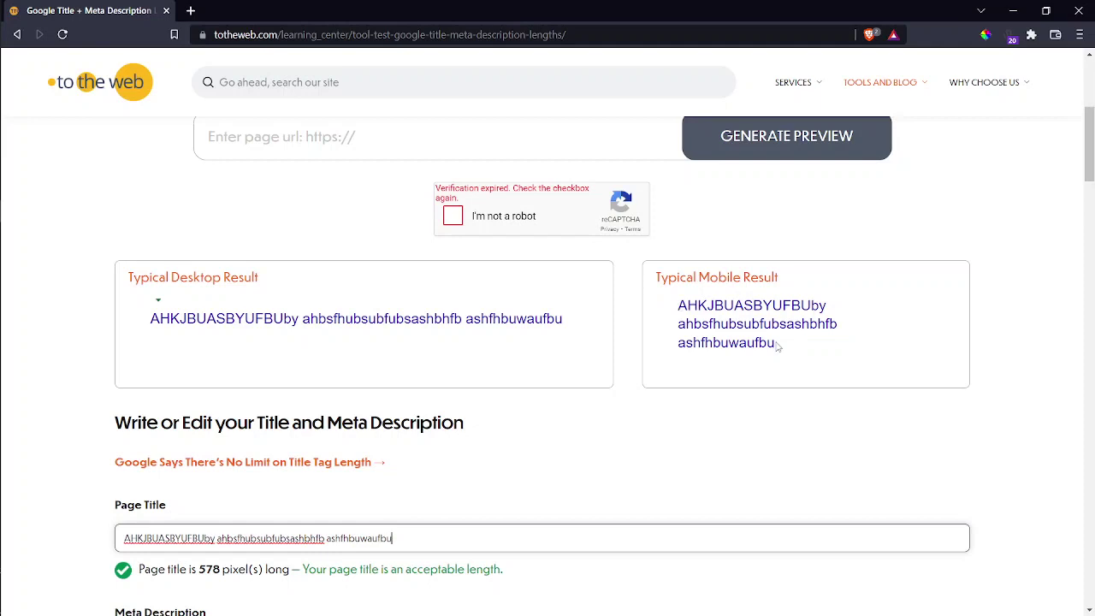
scroll(779, 345, "down", 1)
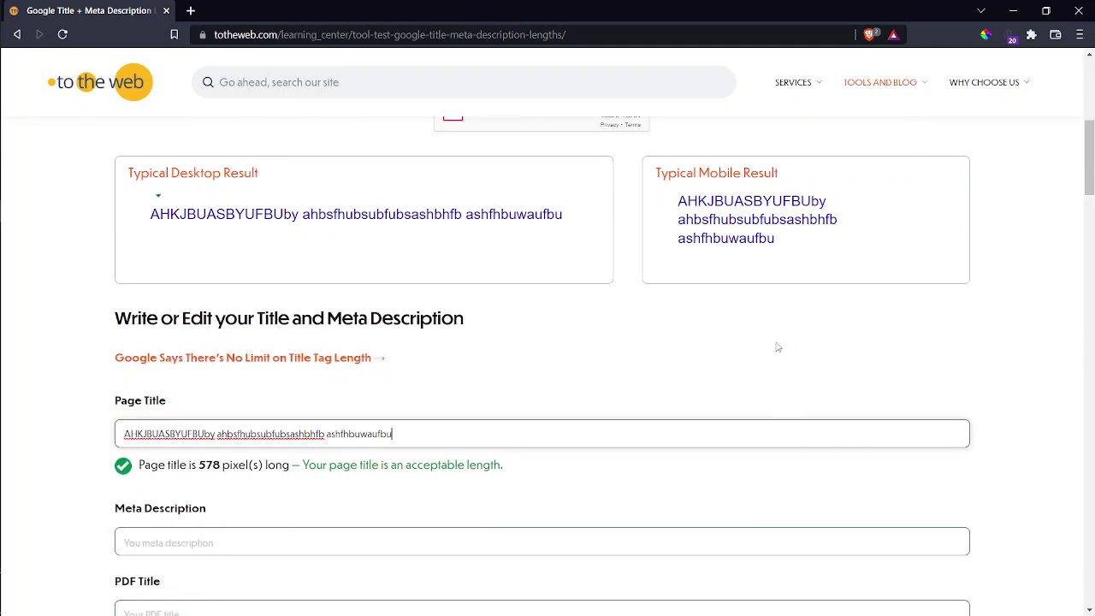
Append "iubvghvy" to the page title to test the truncated desktop and mobile previews, and remove those characters again.
type("iubvghvy")
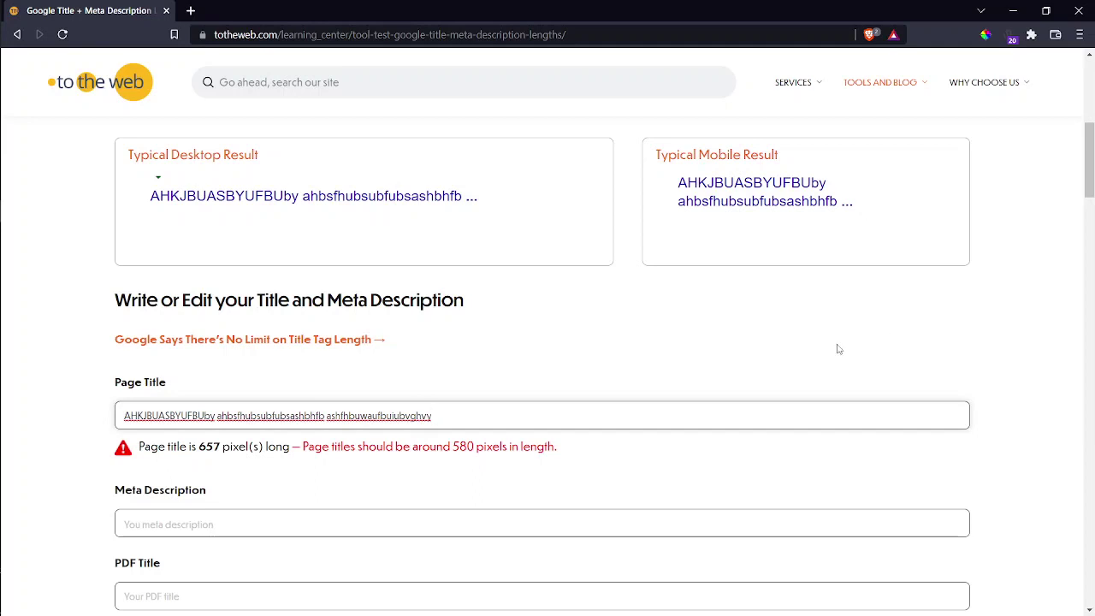
key("BackSpace")
key("BackSpace")
key("BackSpace")
key("BackSpace")
key("BackSpace")
key("BackSpace")
key("BackSpace")
key("BackSpace")
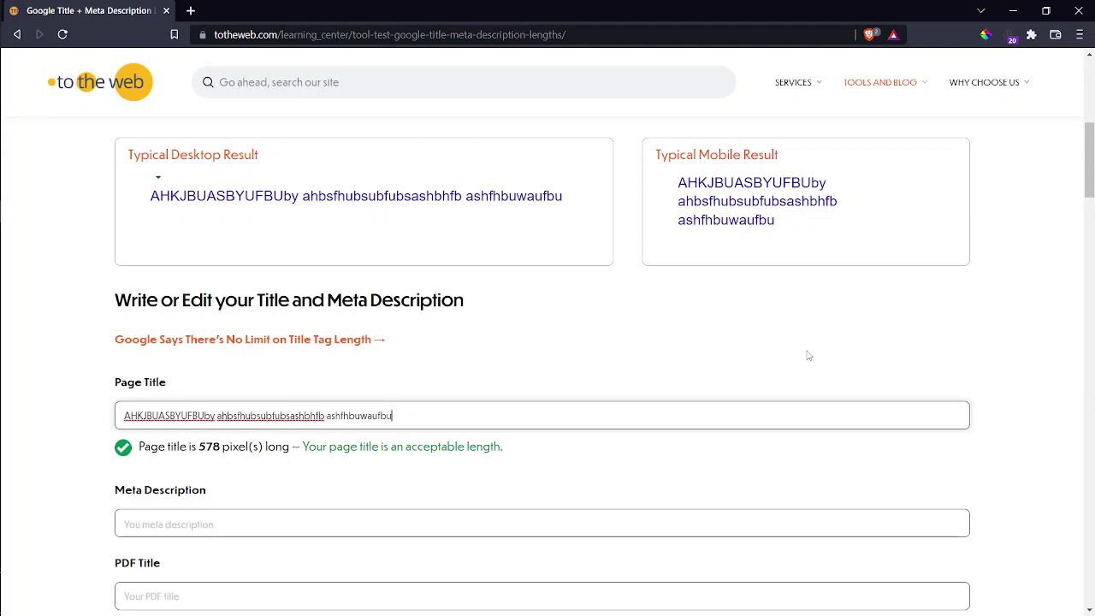
key("alt+Tab")
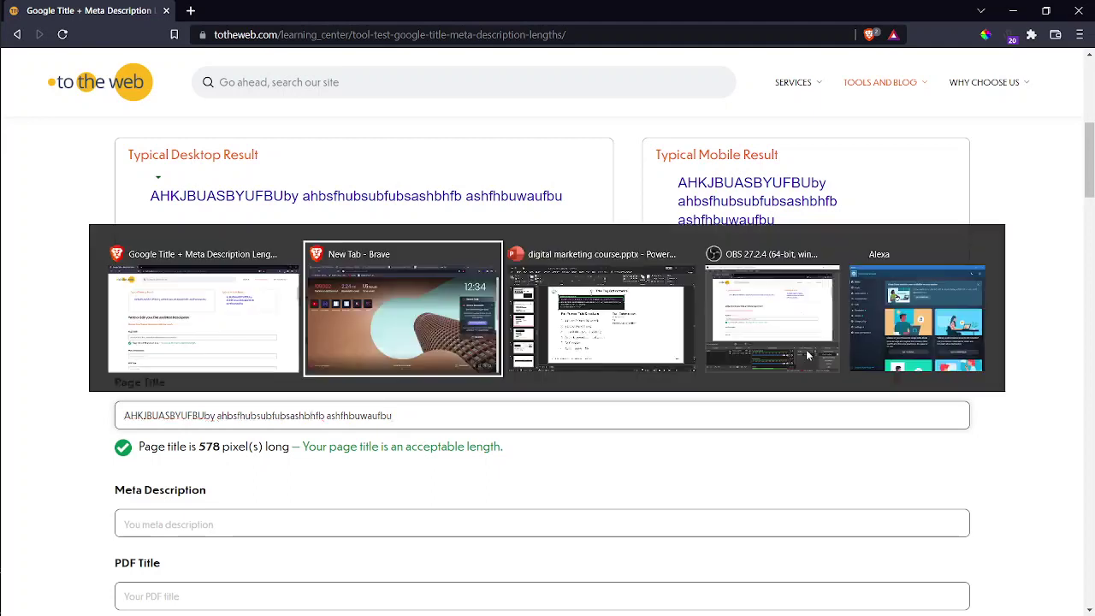
key("alt+shift+Tab")
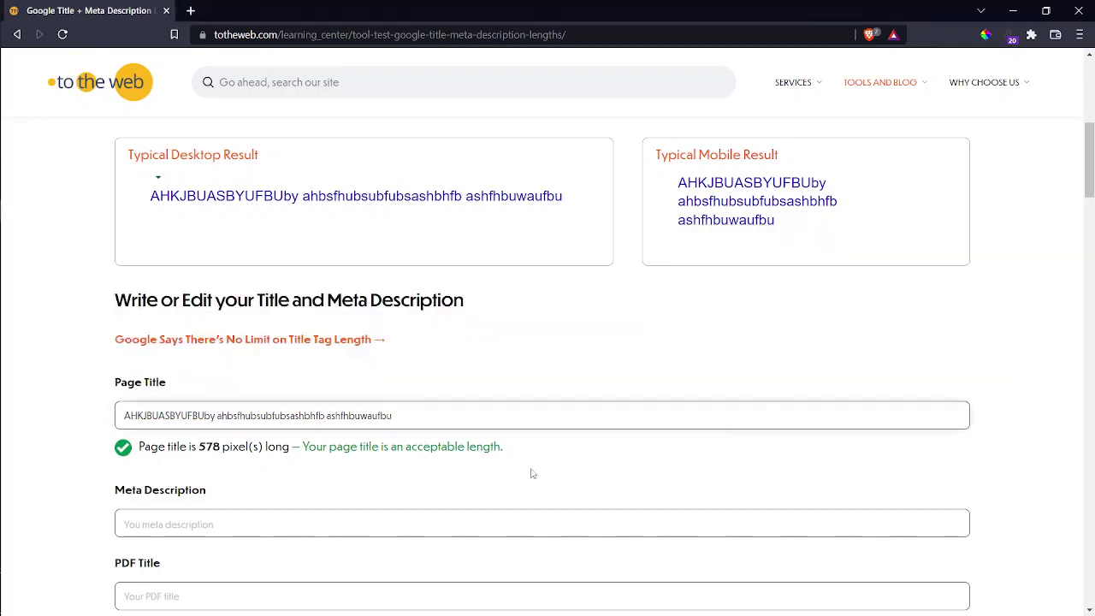
Fill the meta description with random letters starting "hjvkivityfivtuyt" and a long run of y's exceeding 920 pixels, and highlight the recommended length.
left_click(419, 517)
type("hjvkivityfivtuy")
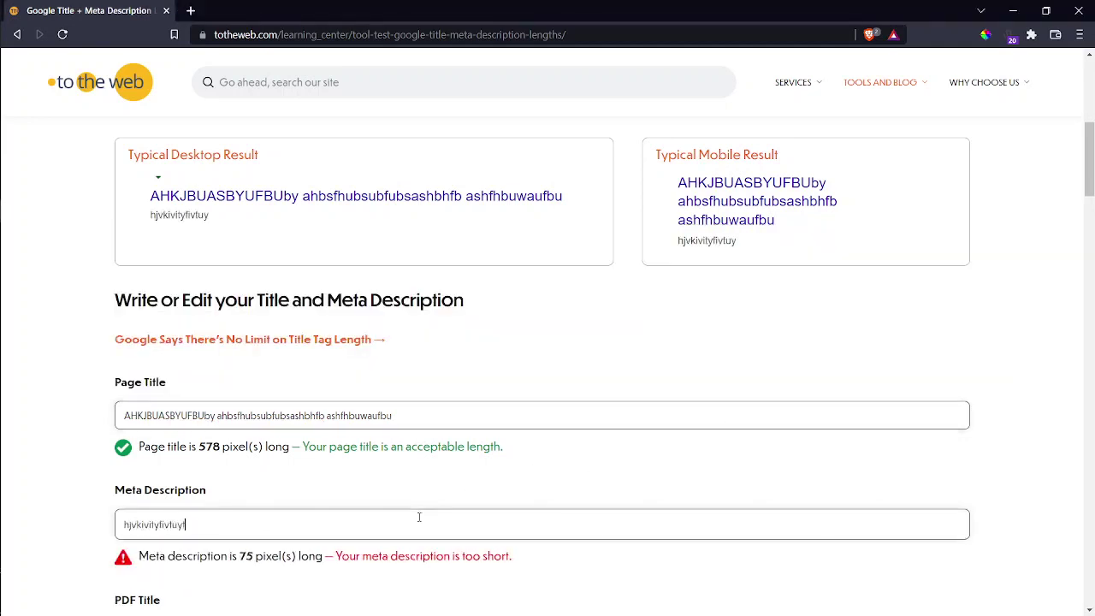
type("lictcycyctyctctcty")
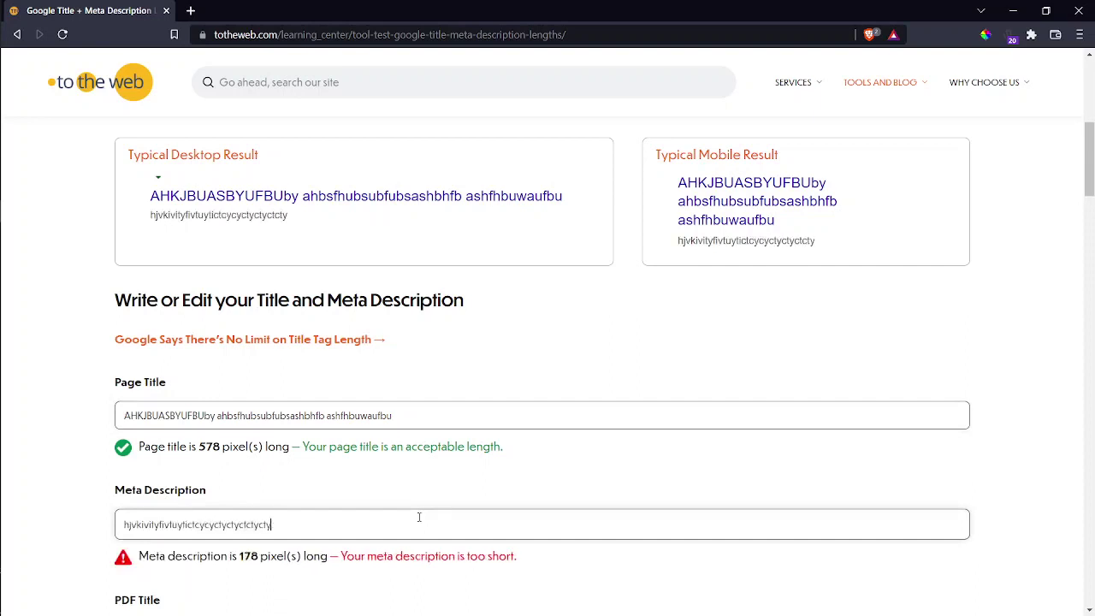
type("yyyyyyyyyyyyyyyyyyyyyyyyyyyyyyyyyyyyyyyyyyyyyyyyyyyyyyyyyy")
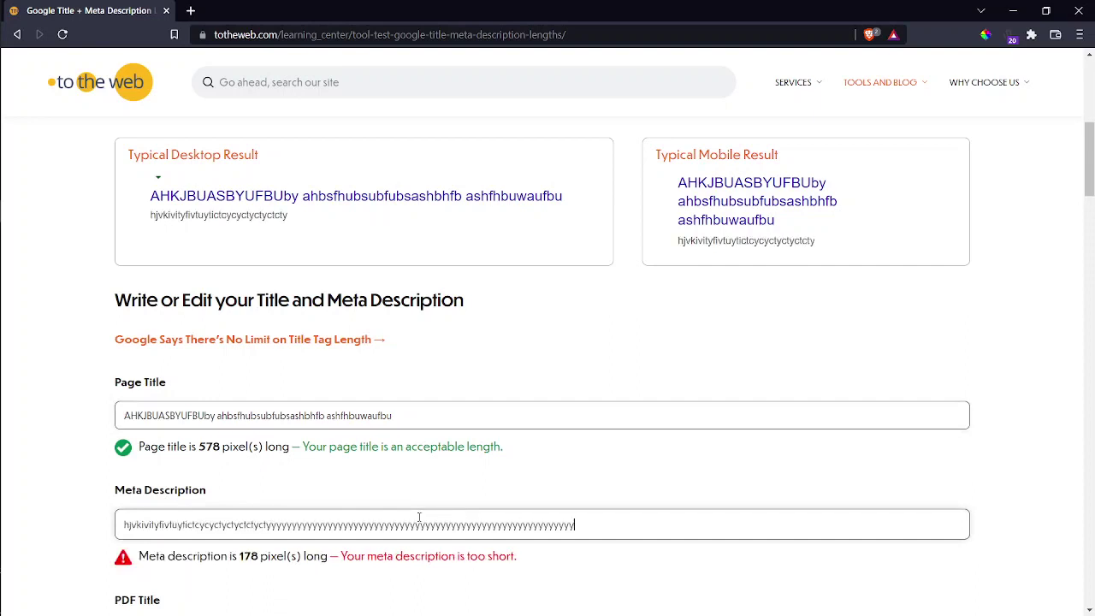
type("yyyyyyyyyyyyyyy")
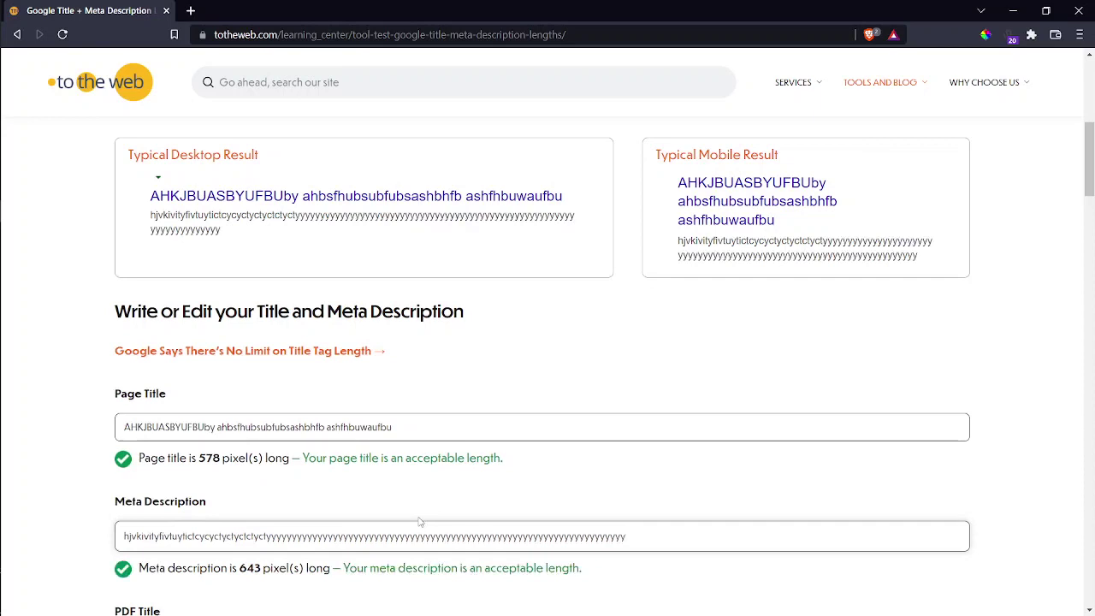
type("ytyyyyyyyyyyyyyyyyyyyyyyyyyyyyyyyyyyyyyyyyyyyyyyyyyyyyyyyyyyyyyyyyyyyyyyyyyyy")
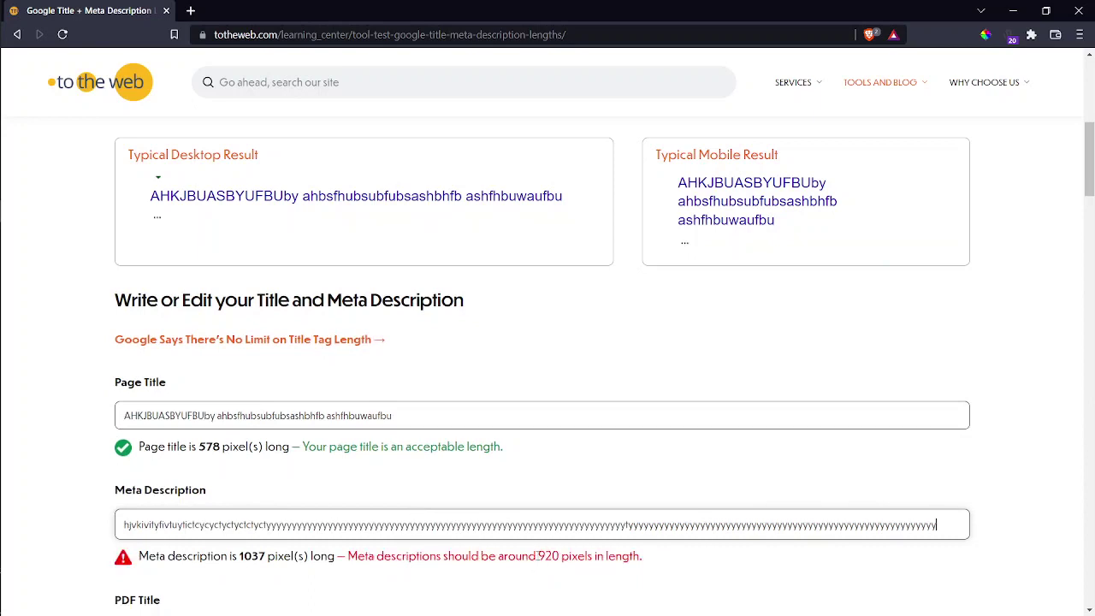
left_click_drag(538, 555, 578, 556)
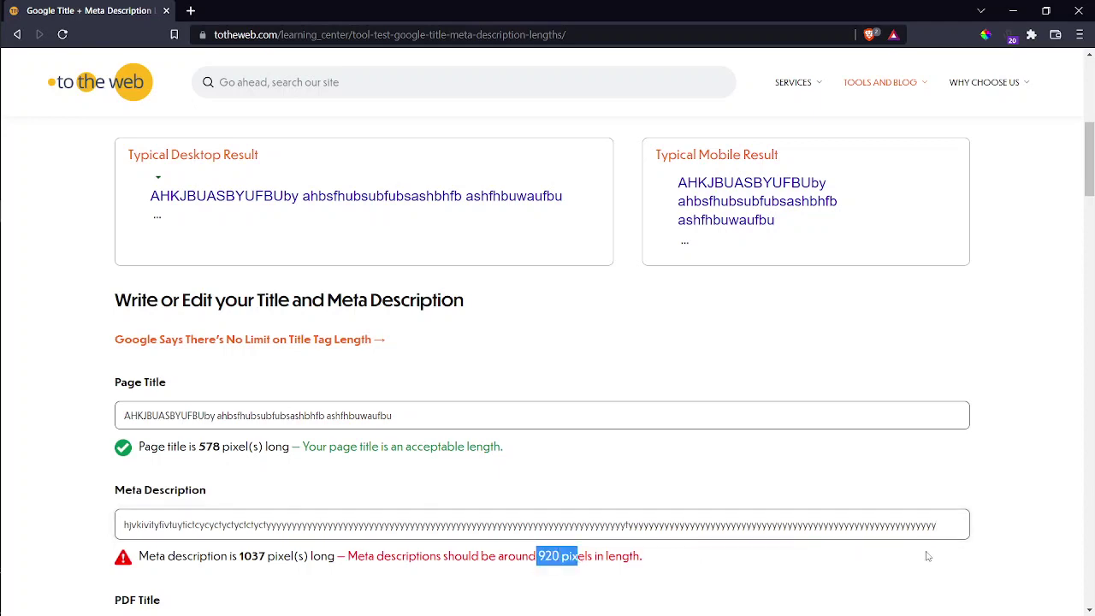
Delete trailing y's from the meta description until it fits within the recommended 920 pixels.
left_click(941, 523)
key("BackSpace")
key("BackSpace")
key("BackSpace")
key("BackSpace")
key("BackSpace")
key("BackSpace")
key("BackSpace")
key("BackSpace")
key("BackSpace")
key("BackSpace")
key("BackSpace")
key("BackSpace")
key("BackSpace")
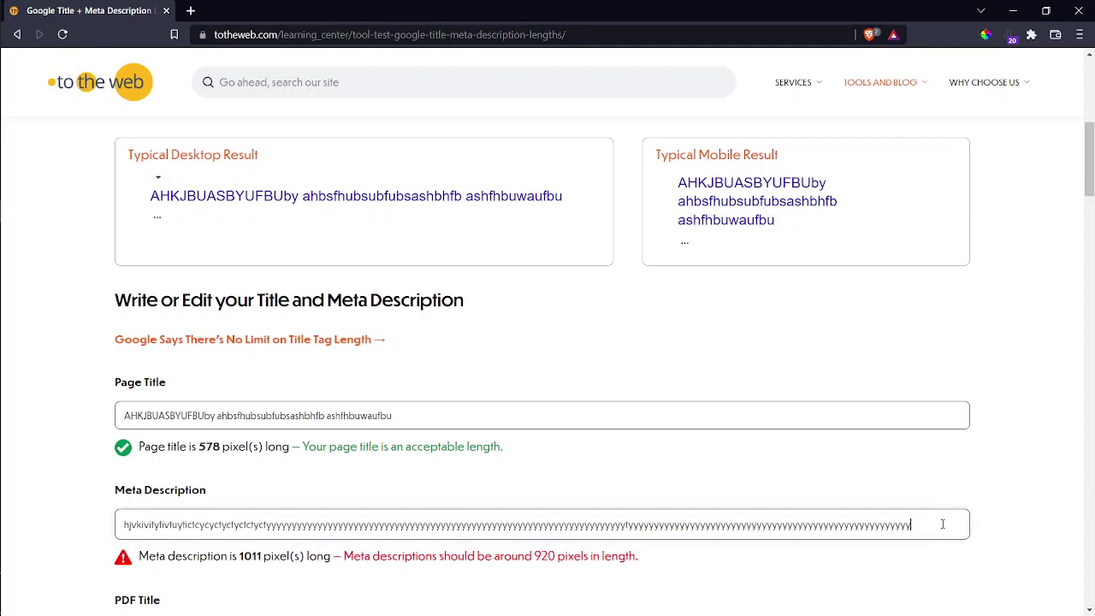
key("BackSpace")
key("BackSpace")
key("BackSpace")
key("BackSpace")
key("BackSpace")
key("BackSpace")
key("BackSpace")
key("BackSpace")
key("BackSpace")
key("BackSpace")
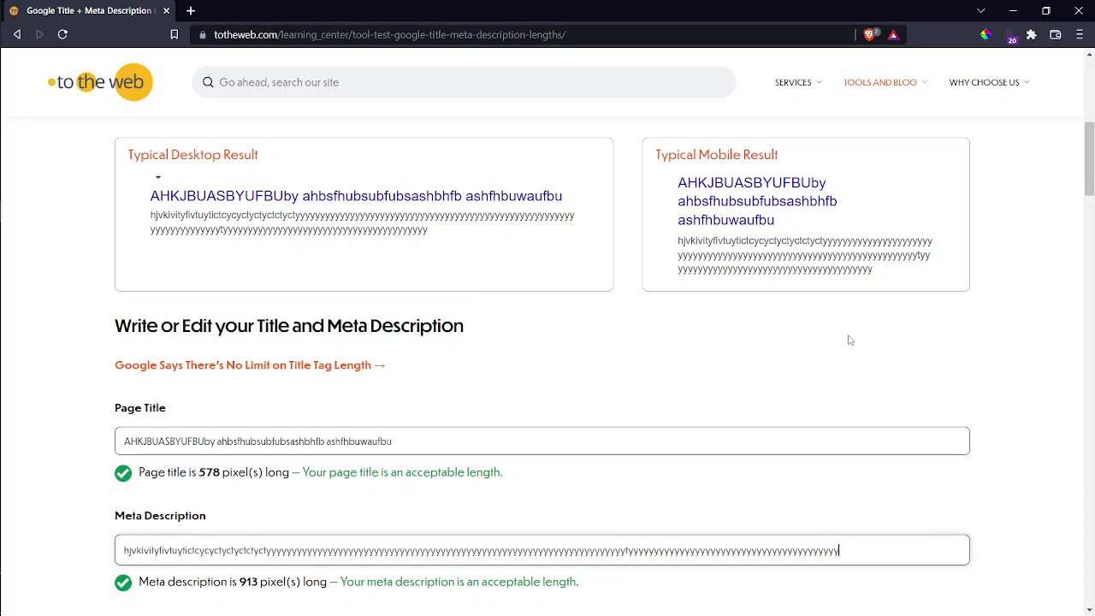
Append "oo" to the meta description to test the length limit, and remove both letters again.
type("oo")
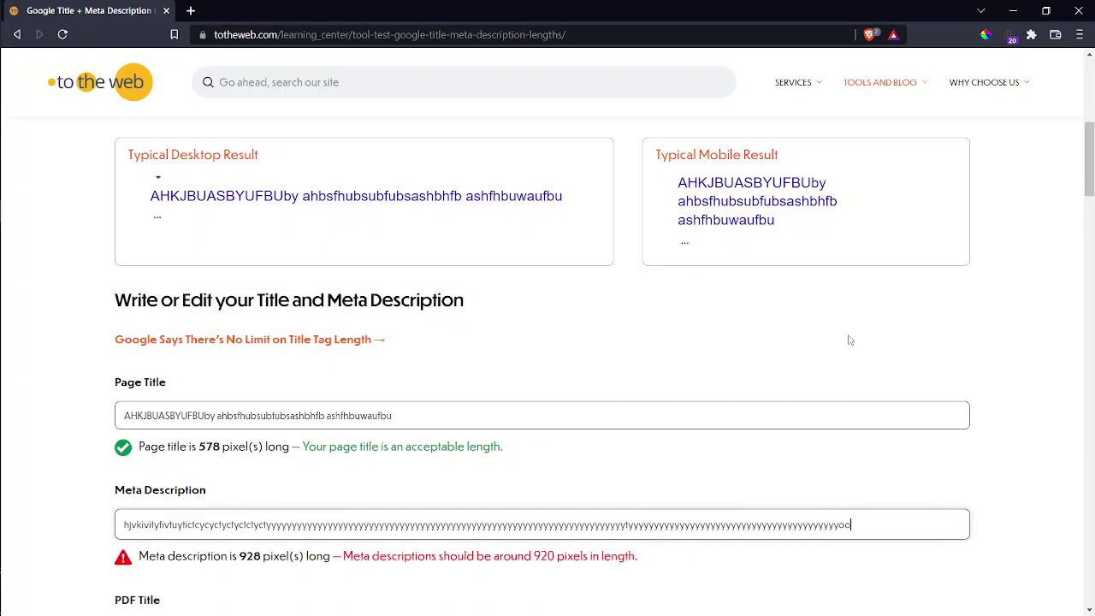
key("BackSpace")
key("BackSpace")
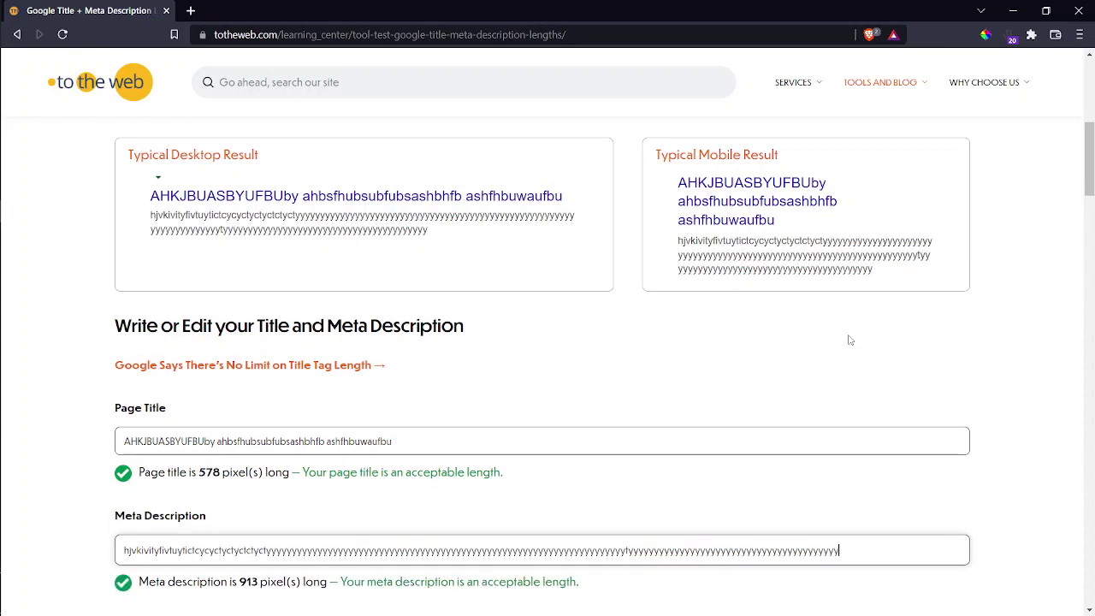
Switch to the digital marketing course presentation in PowerPoint.
key("alt+Tab")
key("alt+Tab")
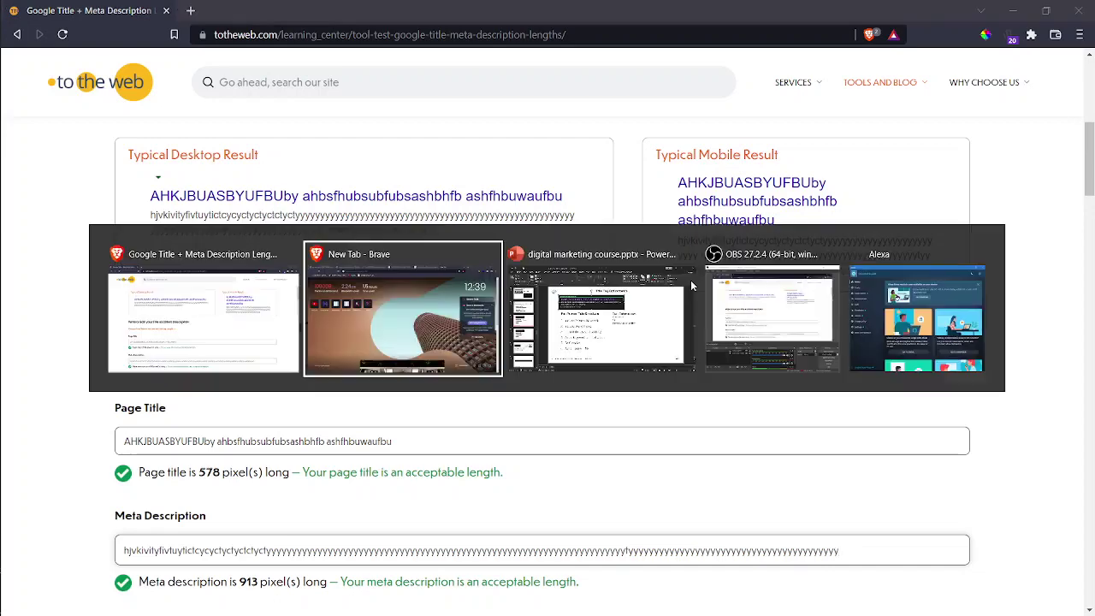